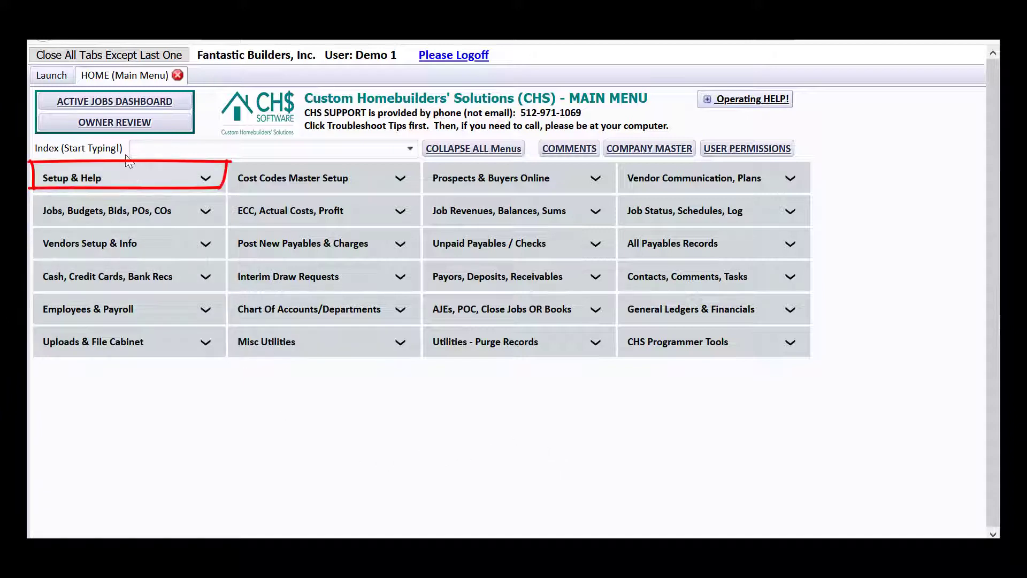
# Open the Post PRIOR PERIOD PAYABLES help from CHS Setup Steps and search the tutorials for "prior period payables"
pyautogui.click(150, 174)
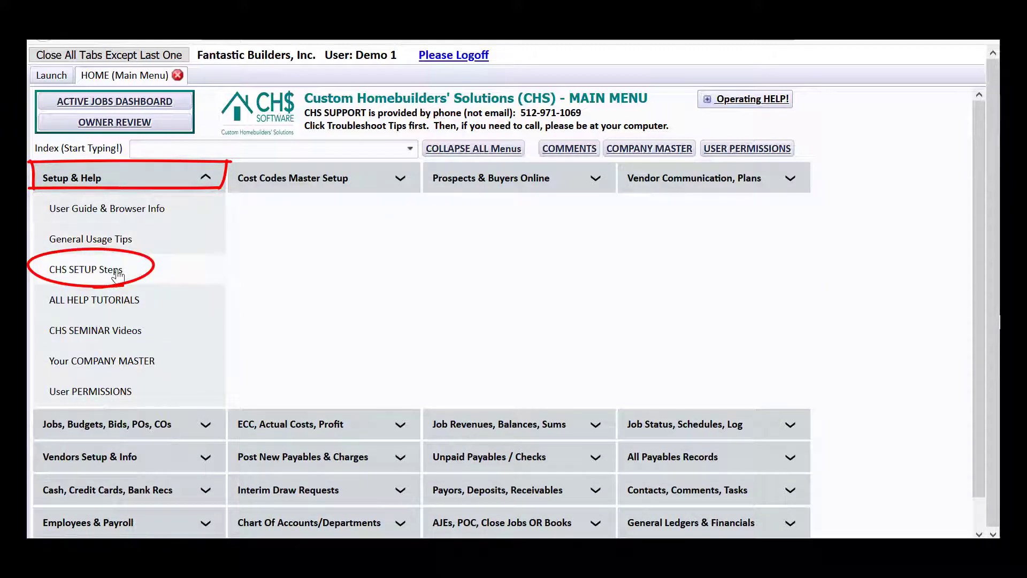
pyautogui.click(115, 272)
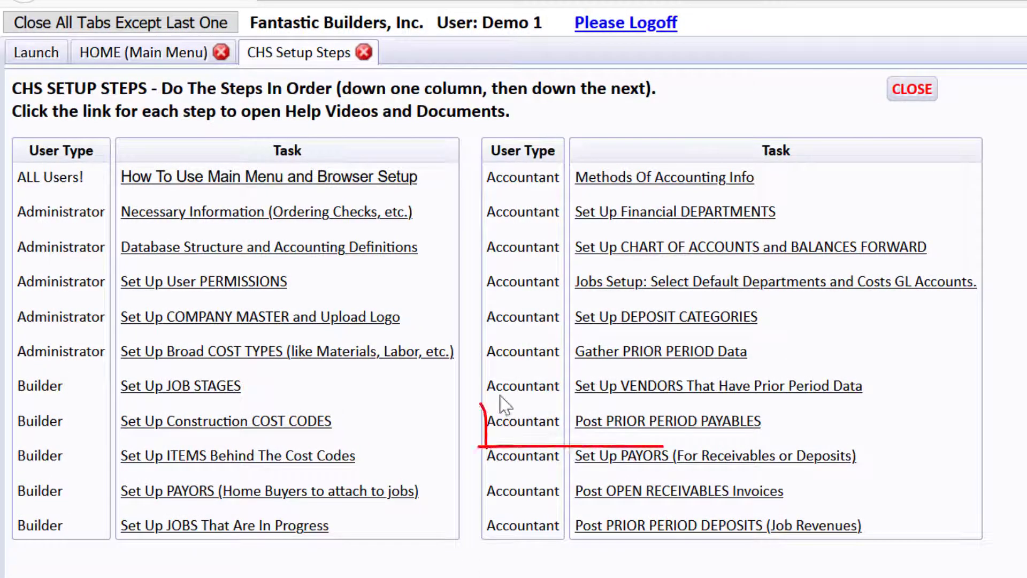
pyautogui.click(666, 423)
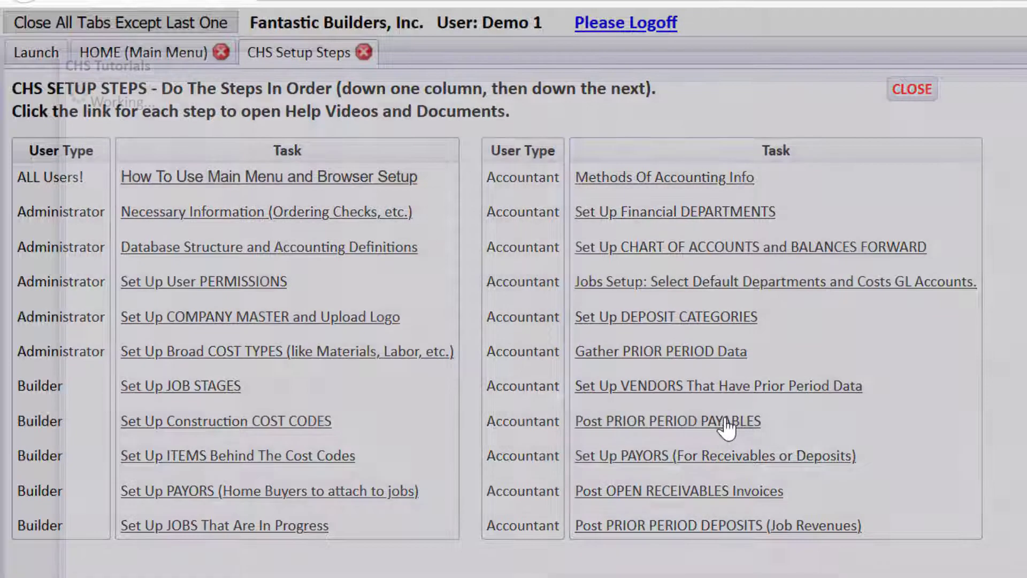
pyautogui.click(728, 423)
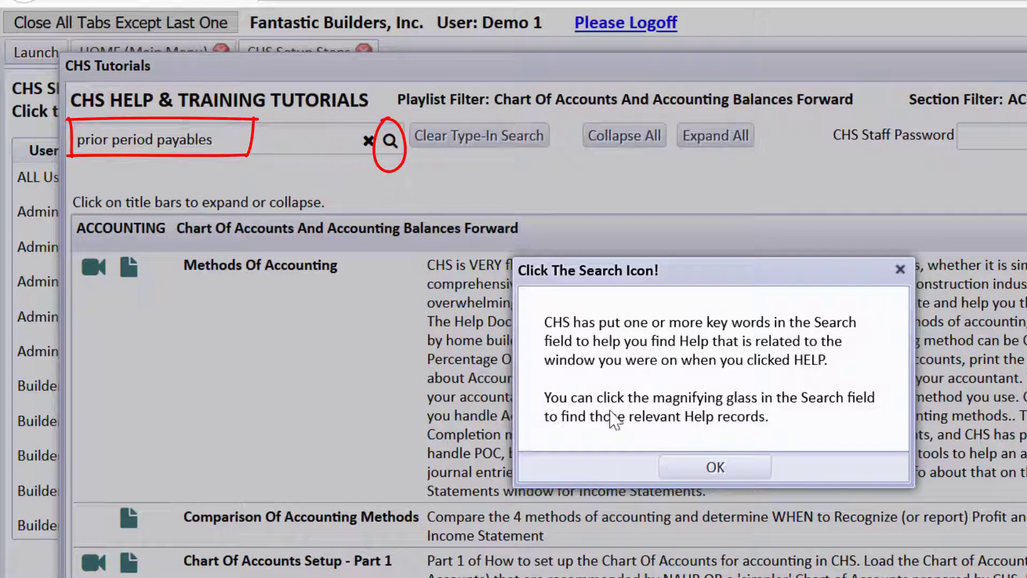
pyautogui.click(701, 471)
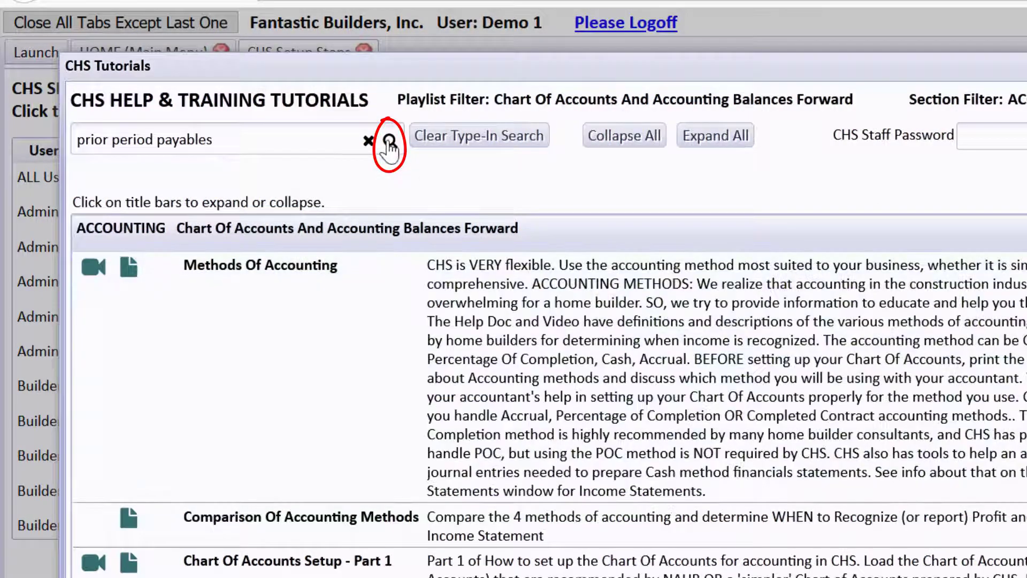
pyautogui.click(389, 143)
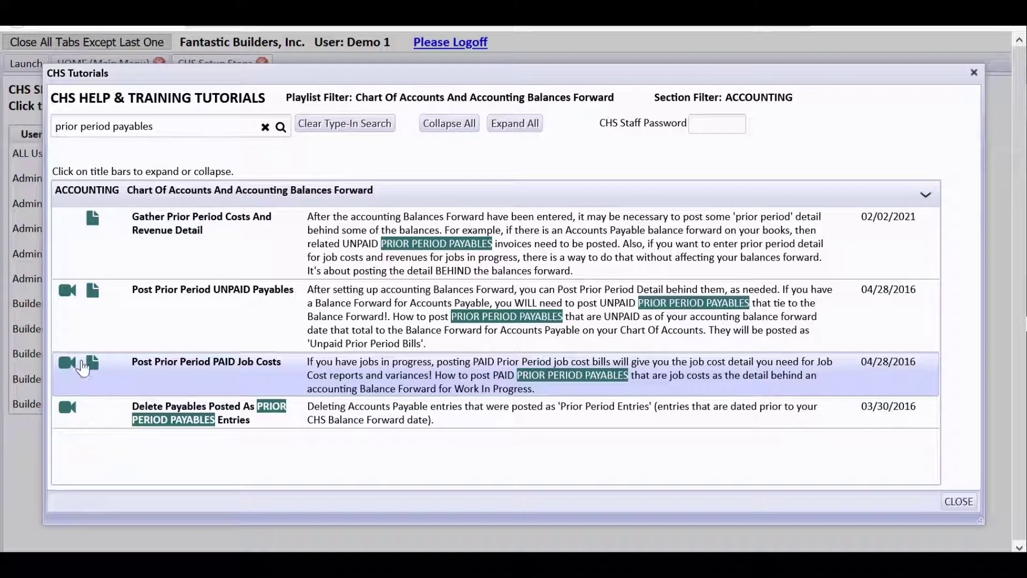
# Read the Post Prior Period PAID Job Costs help document in Adobe Acrobat, including its sample entry form, and close the tutorials
pyautogui.click(93, 364)
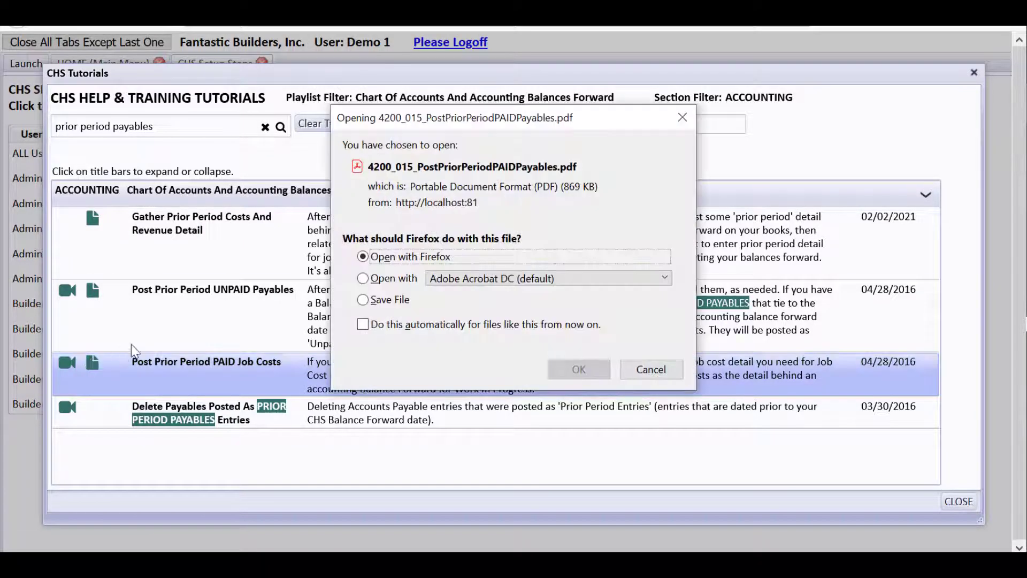
pyautogui.click(363, 279)
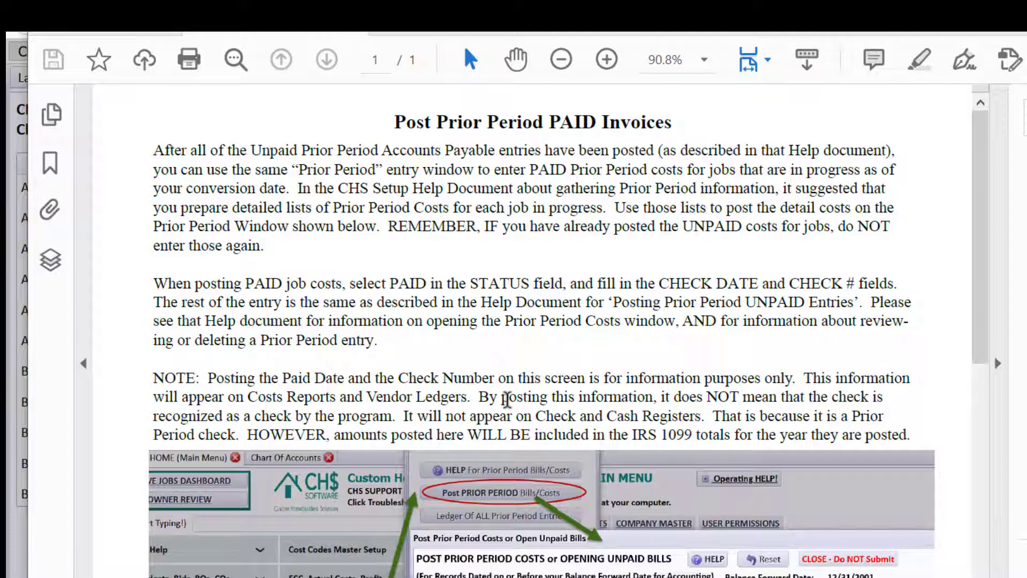
pyautogui.scroll(-5, 981, 322)
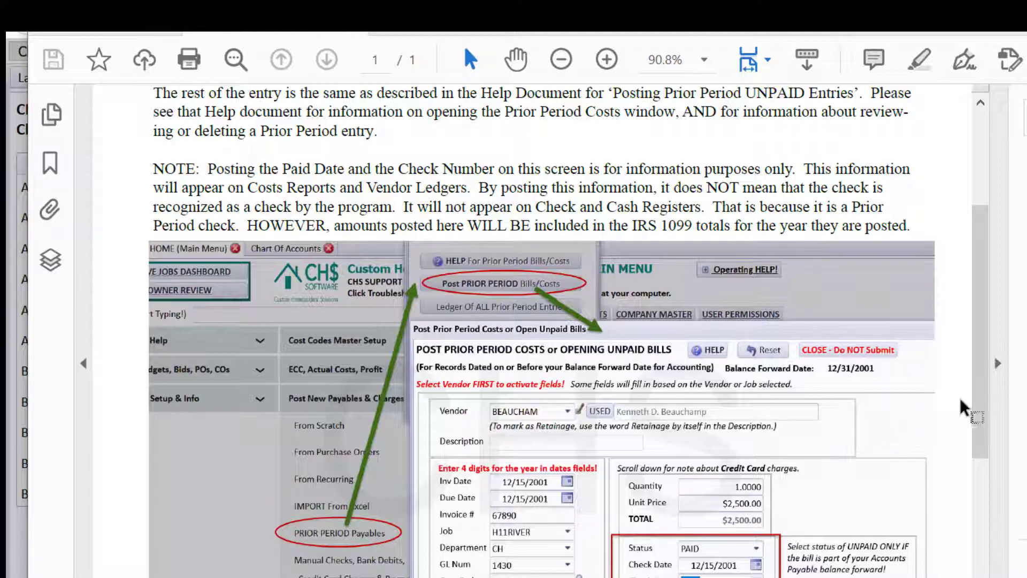
pyautogui.scroll(-3, 966, 428)
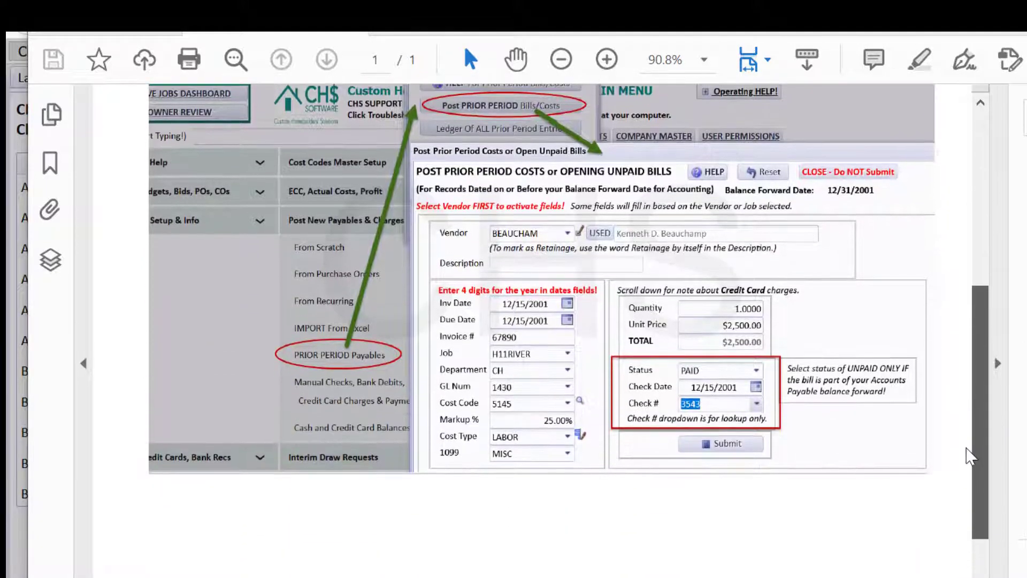
pyautogui.scroll(3, 969, 455)
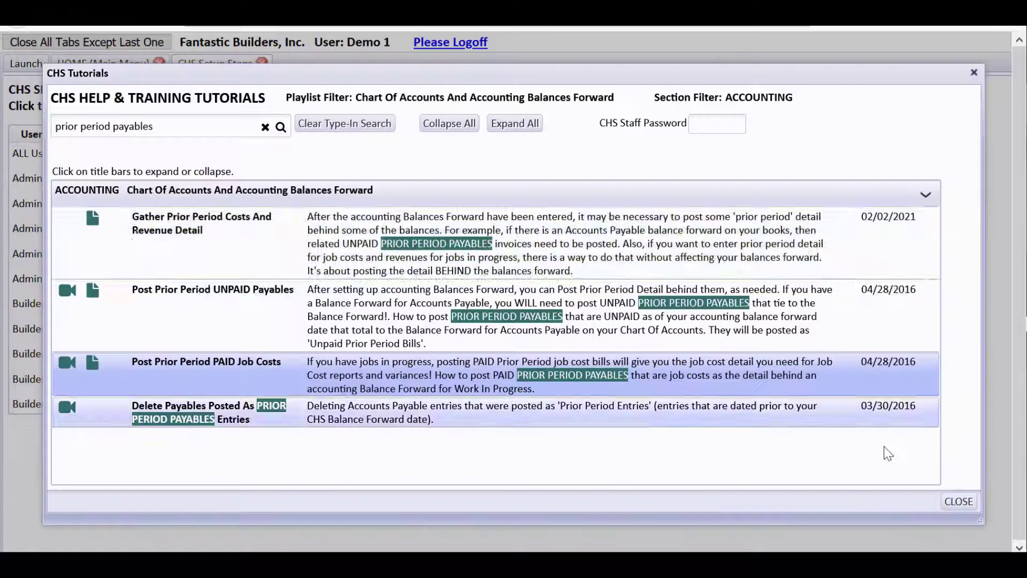
pyautogui.click(958, 501)
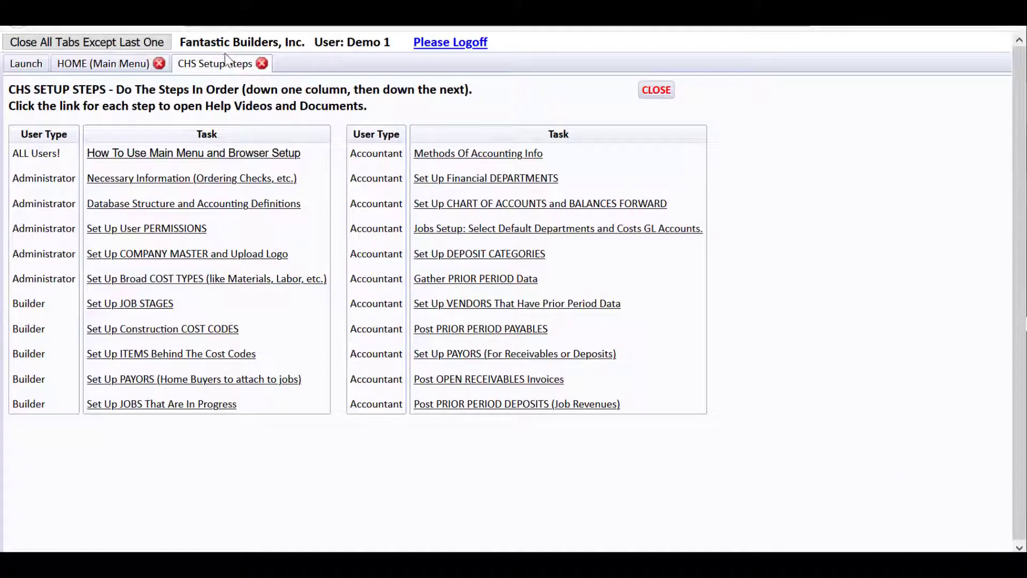
# Return to the main menu, collapse Setup & Help, and open the Chart Of Accounts
pyautogui.click(129, 65)
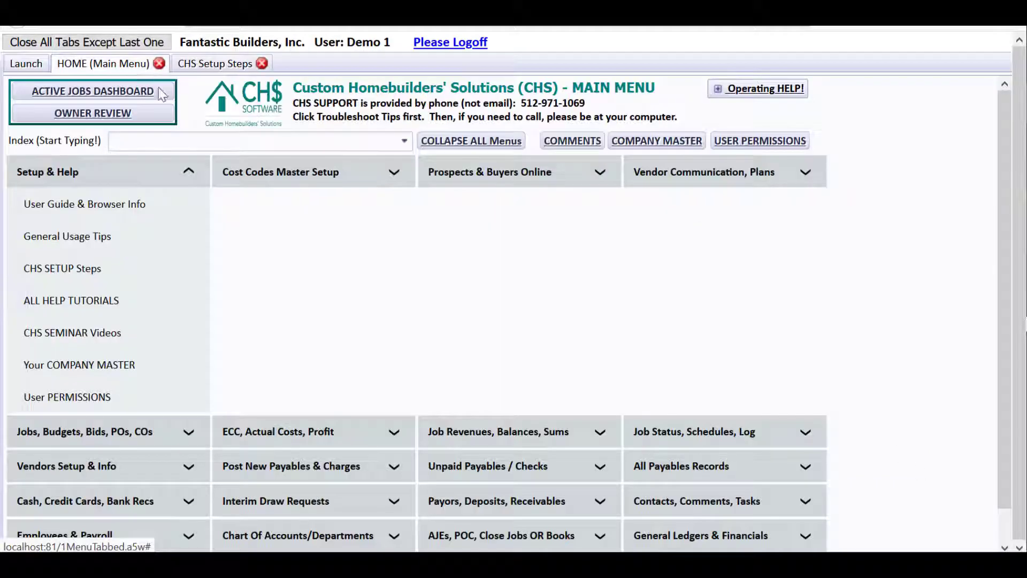
pyautogui.click(162, 172)
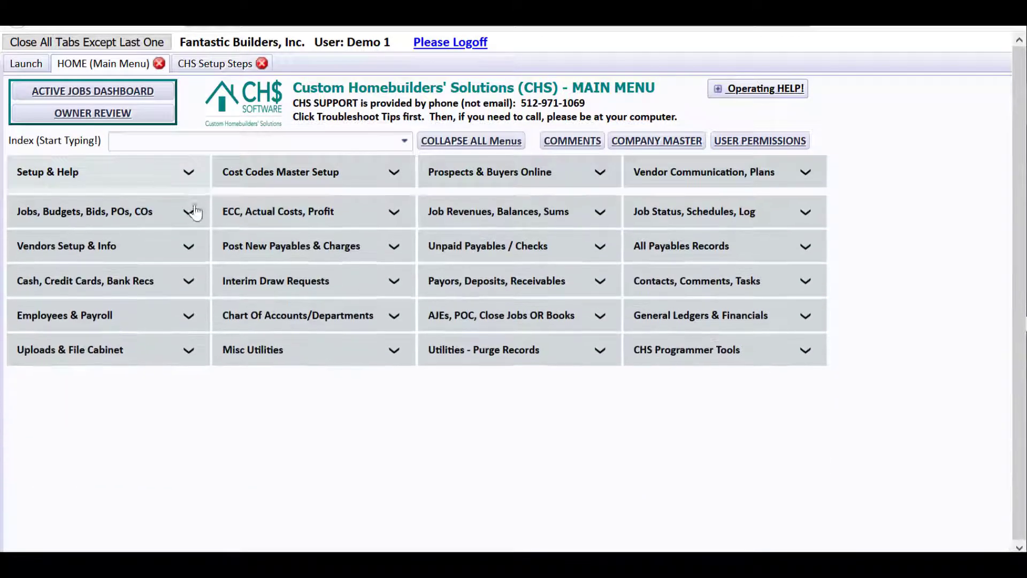
pyautogui.click(336, 320)
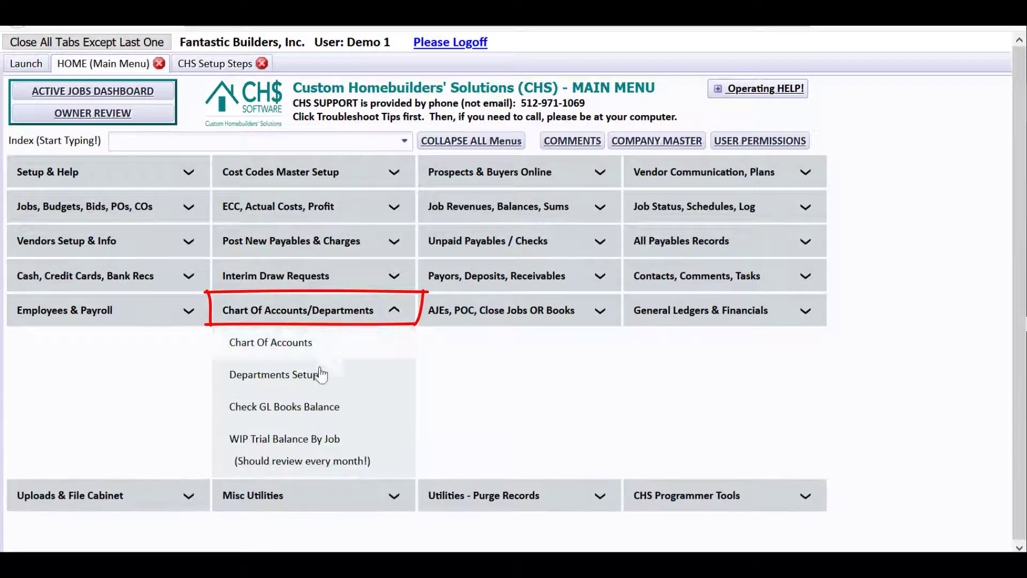
pyautogui.click(315, 349)
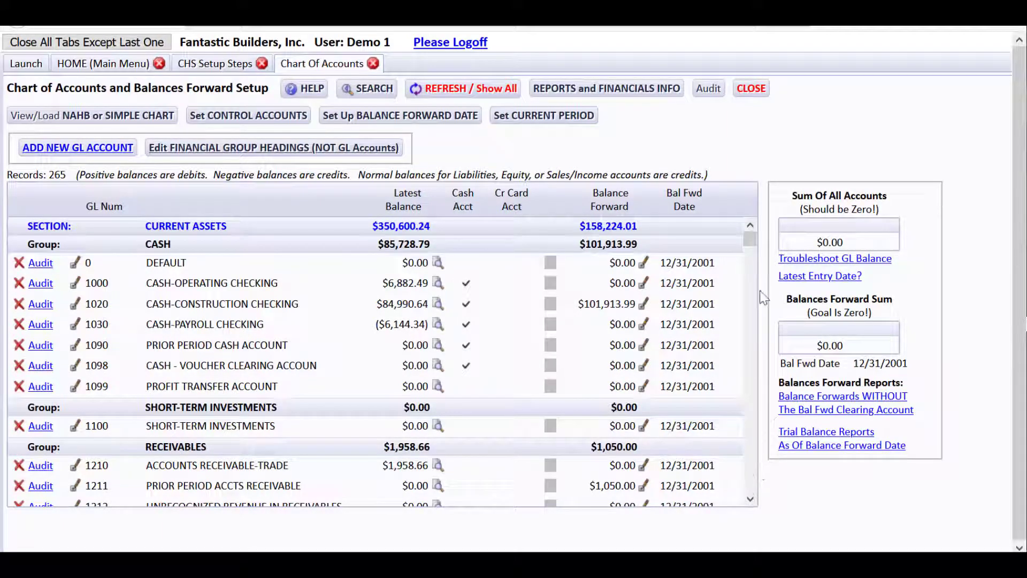
# Review the balance forward records of GL account 1430 Direct Construction Costs and close them
pyautogui.moveTo(749, 244); pyautogui.dragTo(750, 260)
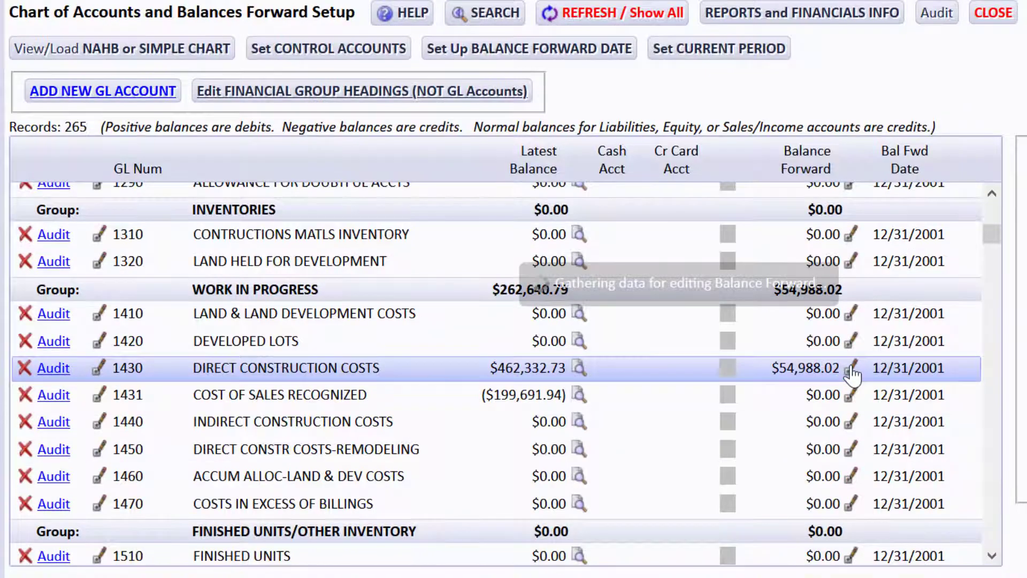
pyautogui.click(852, 369)
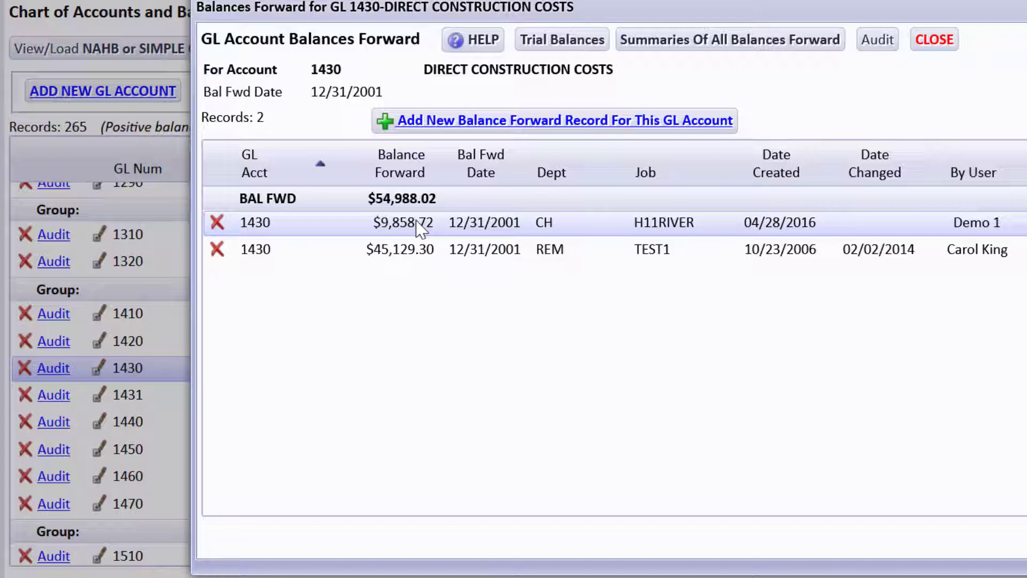
pyautogui.click(926, 45)
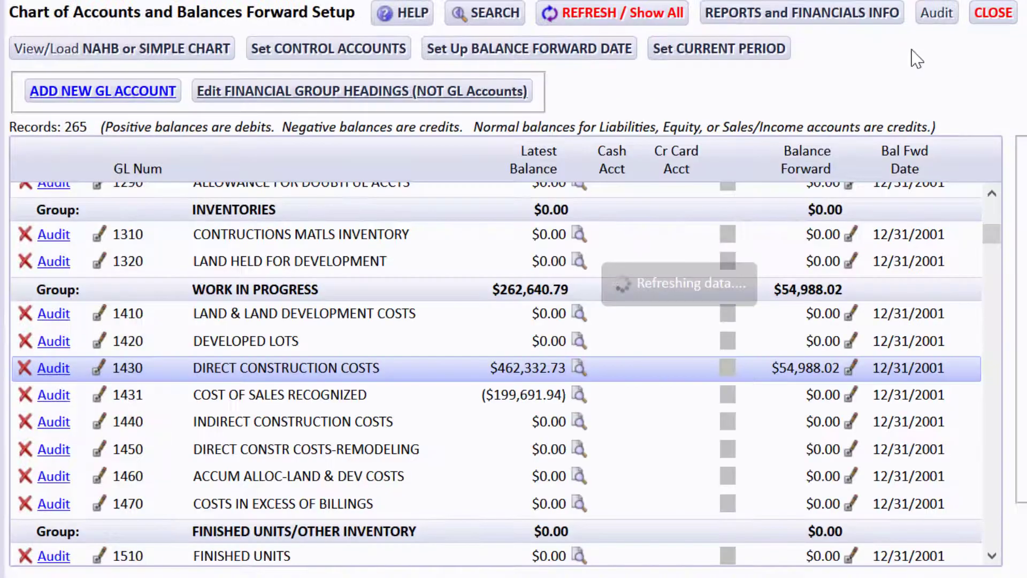
# Search the general ledger transactions of account 1430 for job H11RIVER with GL dates up to 12/31/2001
pyautogui.click(583, 369)
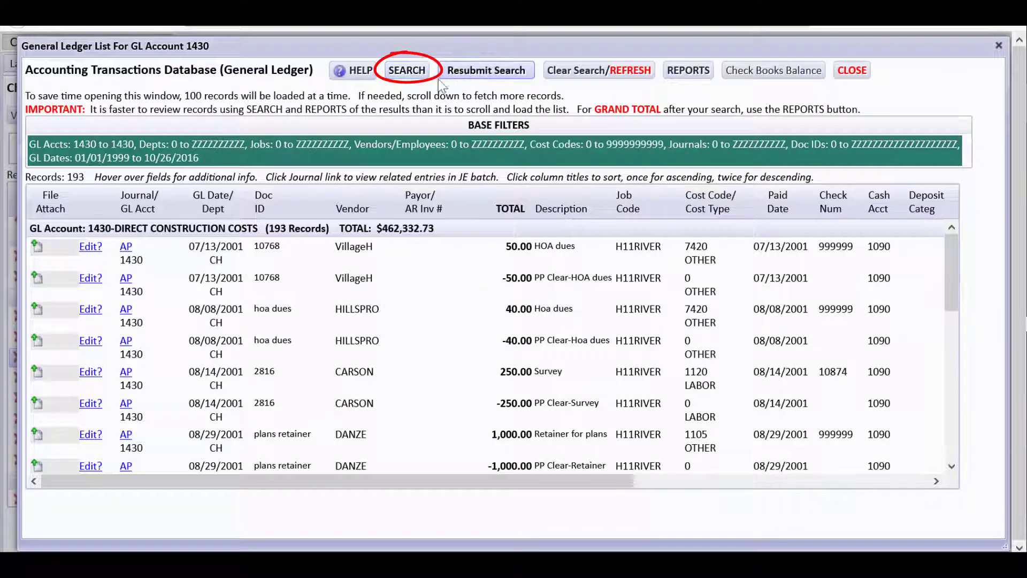
pyautogui.click(408, 71)
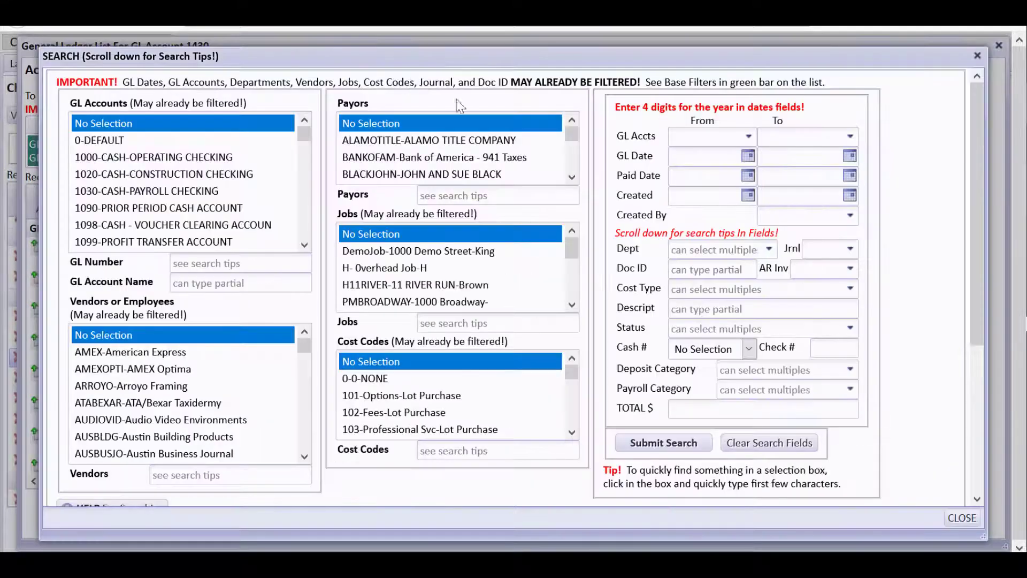
pyautogui.click(780, 156)
pyautogui.write('12/31/2001')
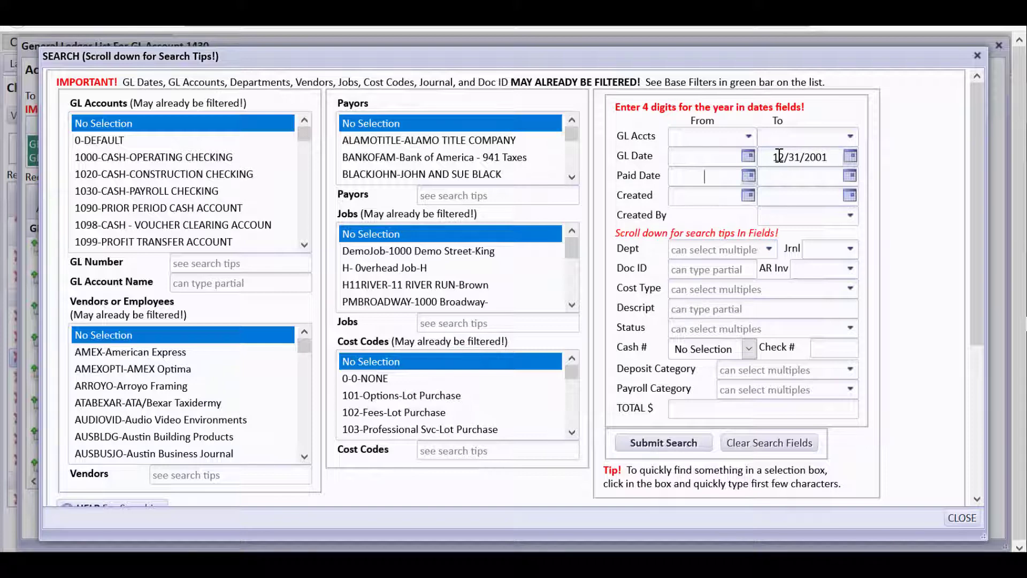
pyautogui.press('Tab')
pyautogui.click(439, 288)
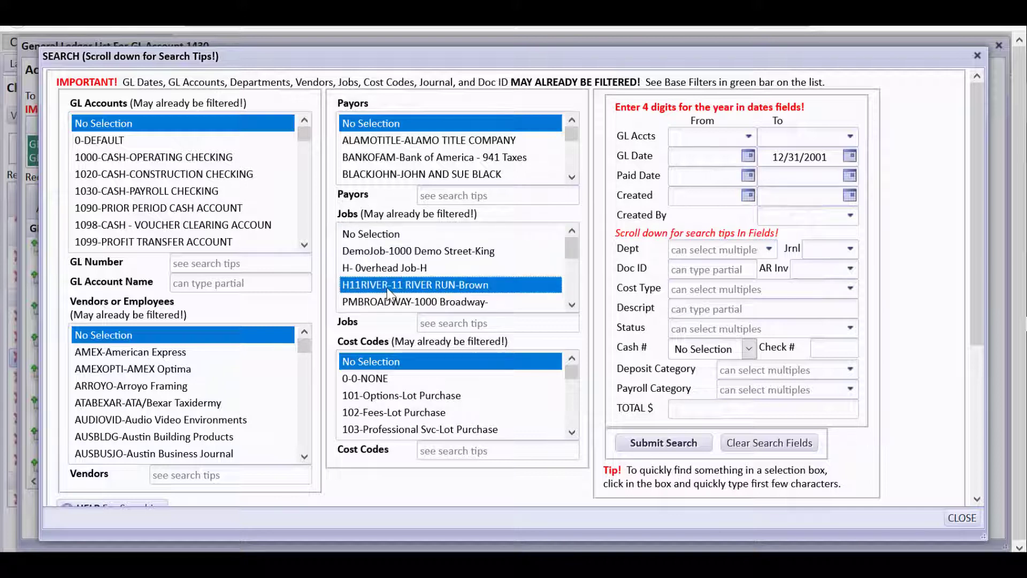
pyautogui.click(664, 444)
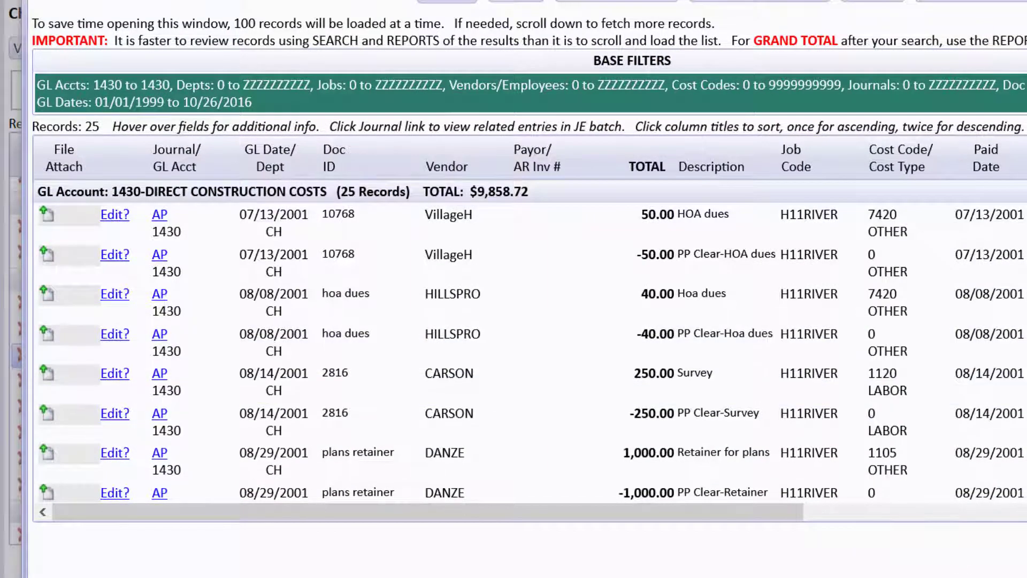
# Examine the H11RIVER ledger entries, comparing the costs, their clearing entries and cost codes with the balance forward record, and close the list
pyautogui.scroll(-10, 530, 343)
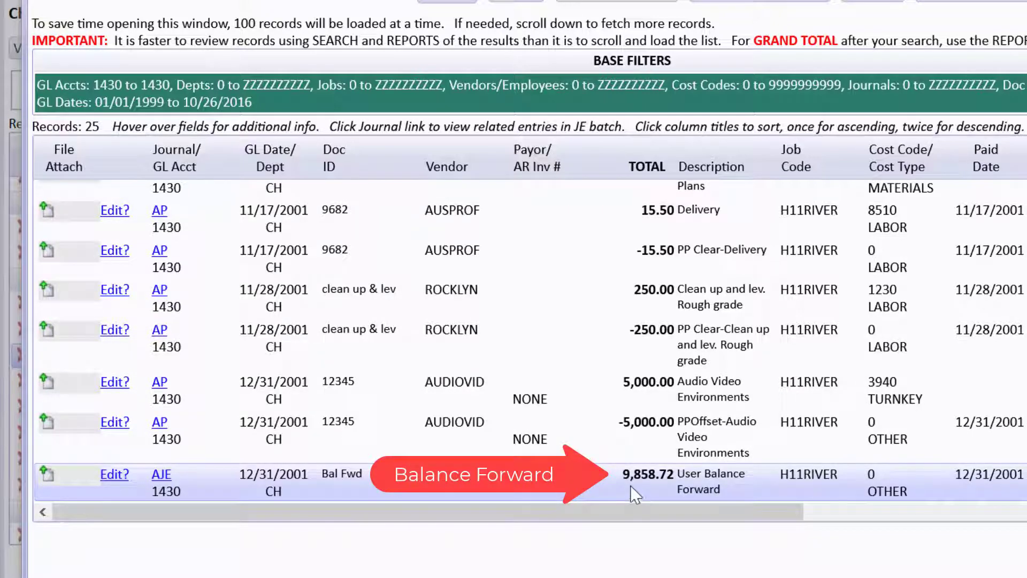
pyautogui.scroll(10, 638, 422)
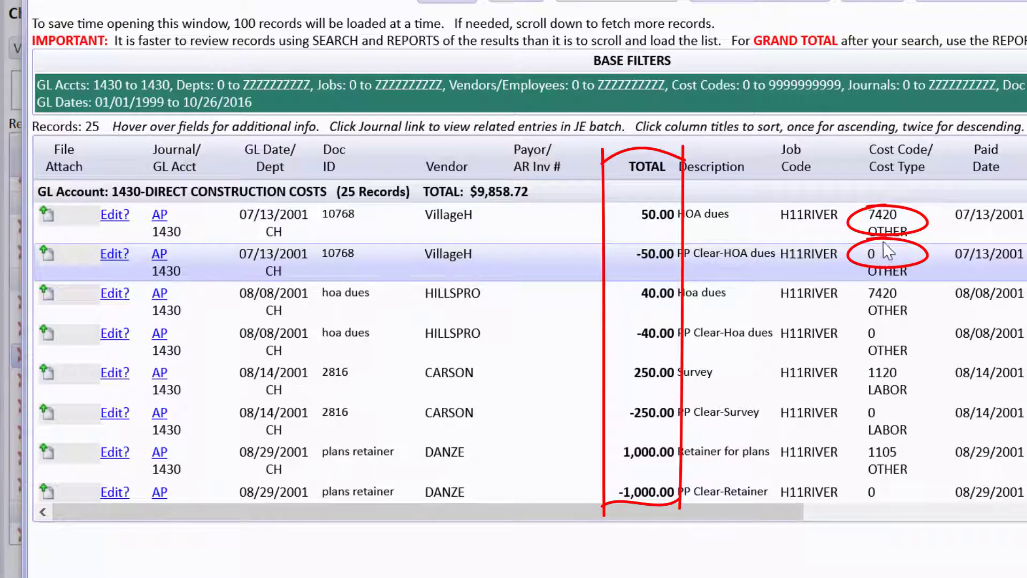
pyautogui.moveTo(899, 225)
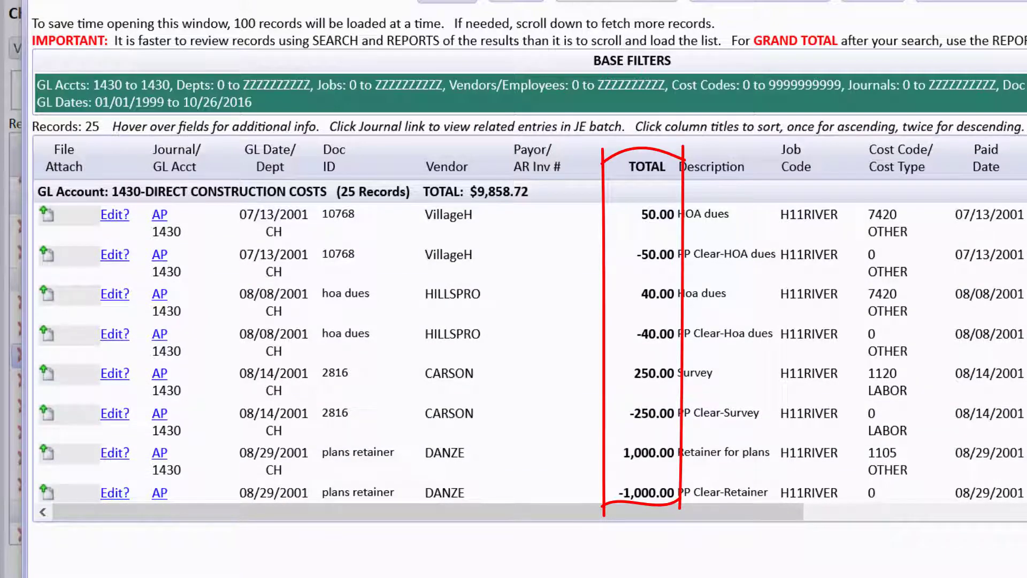
pyautogui.scroll(-7, 530, 342)
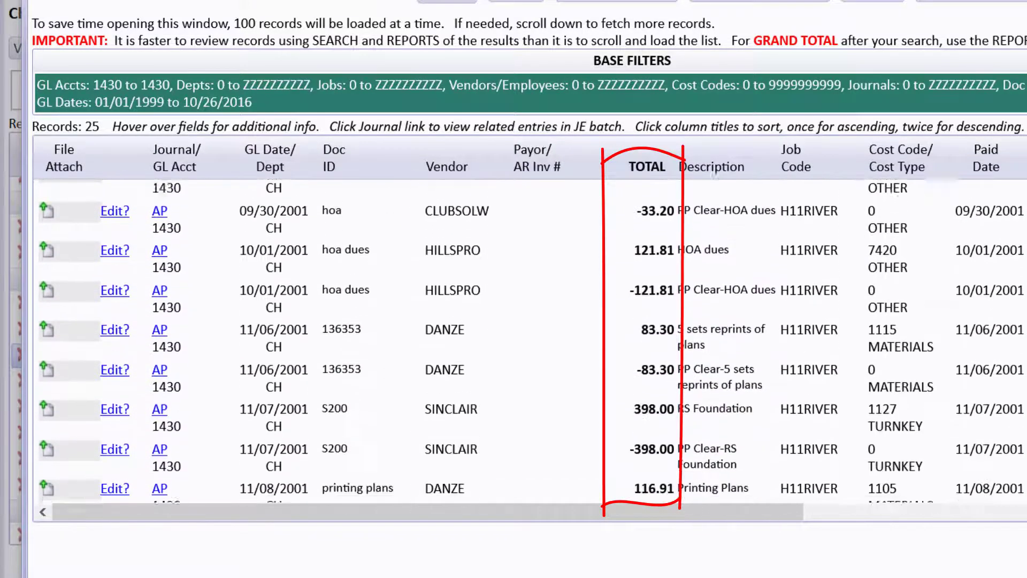
pyautogui.scroll(-6, 796, 520)
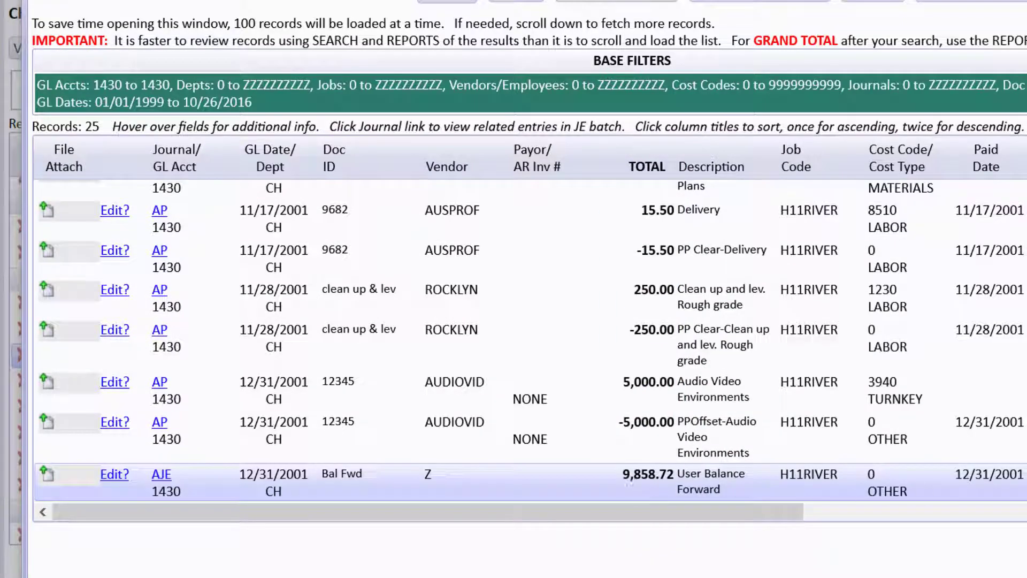
pyautogui.scroll(10, 554, 342)
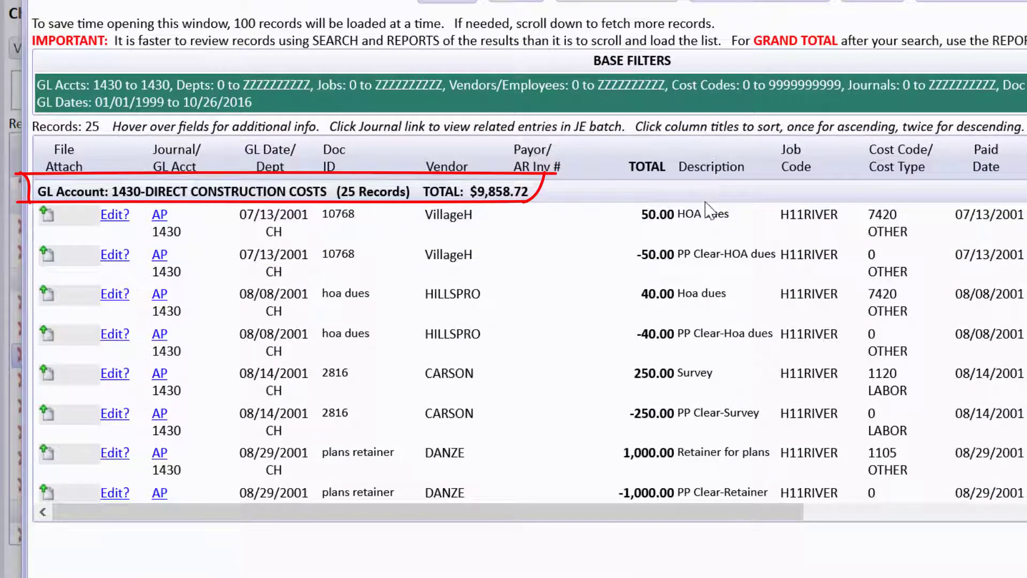
pyautogui.scroll(-3, 530, 343)
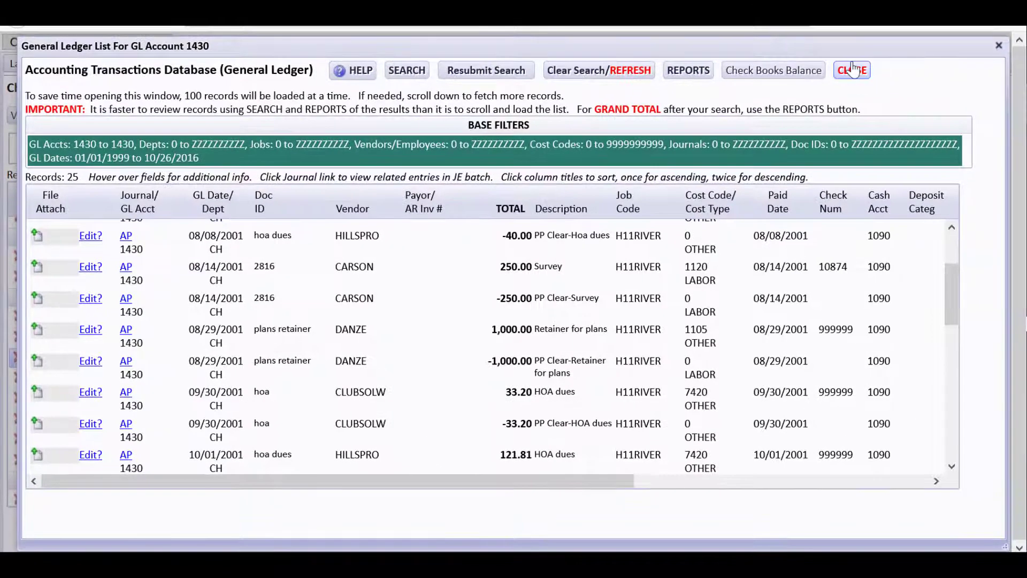
pyautogui.click(856, 68)
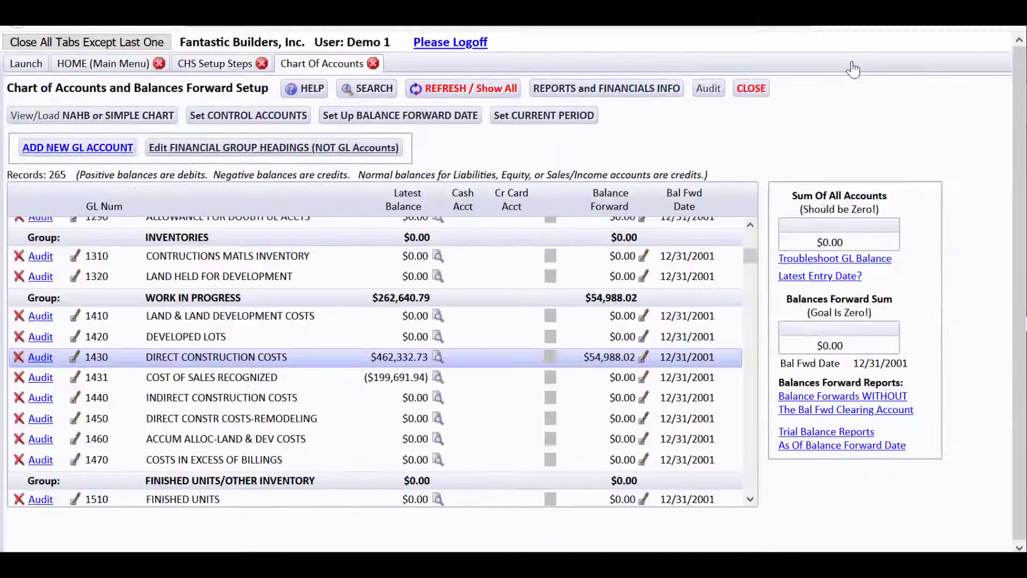
# Return to the main menu and open the Actual Job Costs Database from the job costs and profit group
pyautogui.click(102, 63)
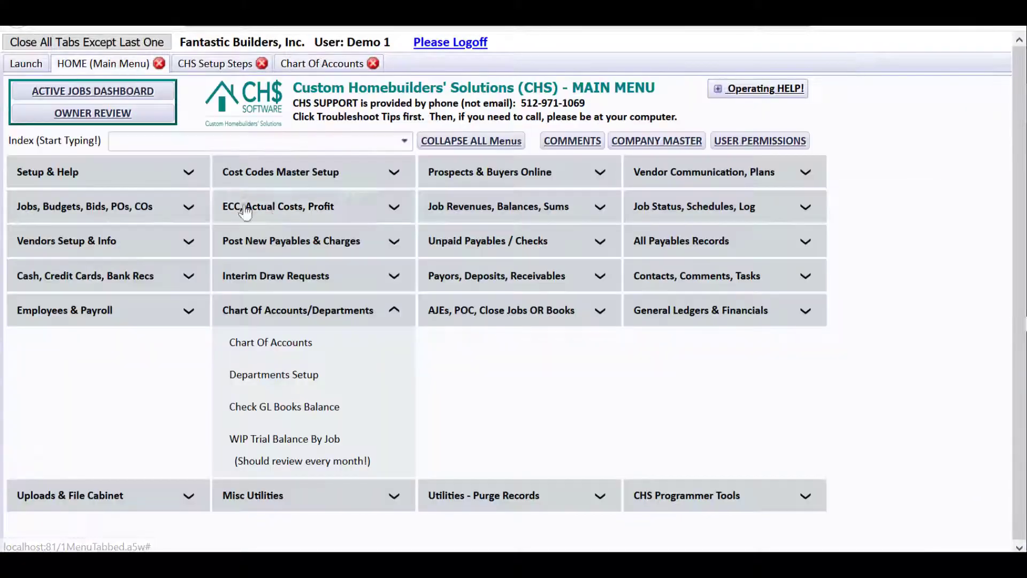
pyautogui.click(286, 211)
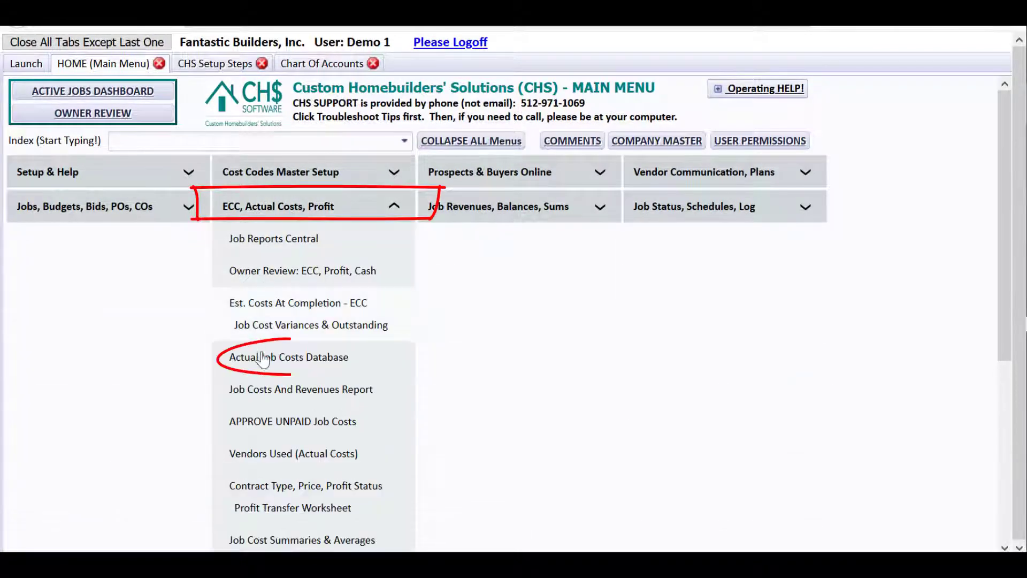
pyautogui.click(272, 367)
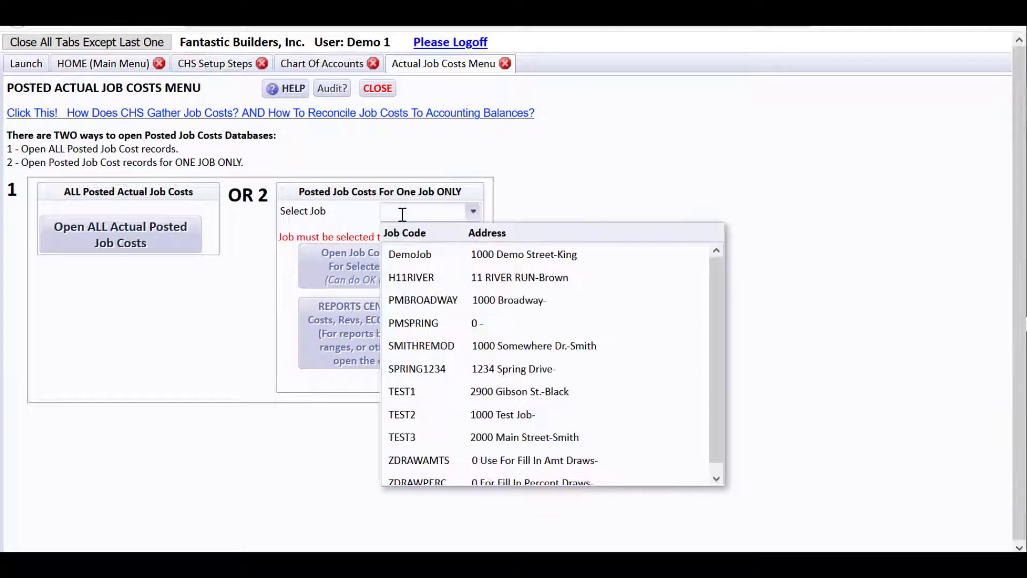
# Select job H11RIVER and open the posted job costs database for that job only
pyautogui.write('h11')
pyautogui.click(420, 252)
pyautogui.click(420, 272)
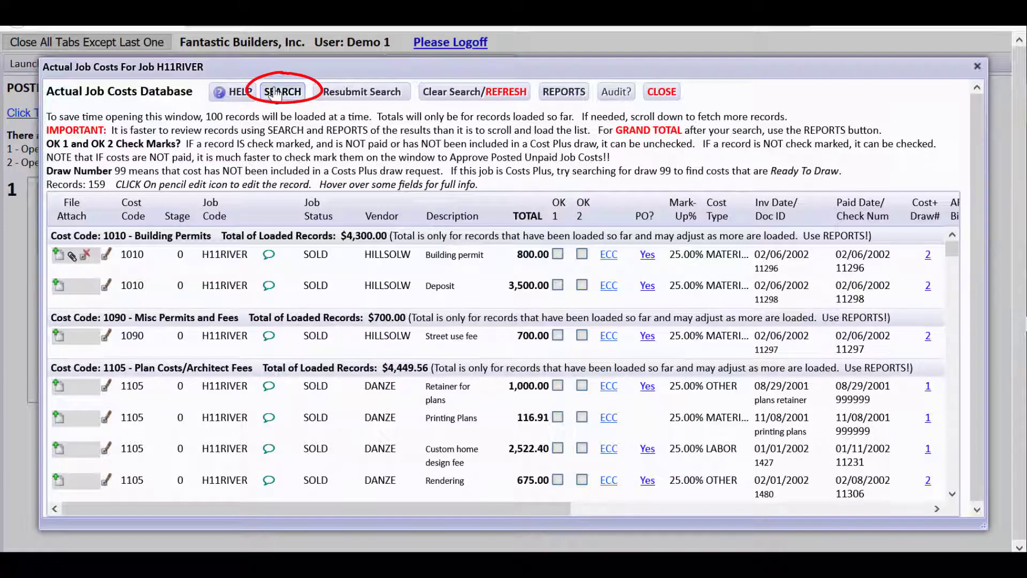
# Search the H11RIVER actual job costs for records with invoice dates up to 12/31/2001
pyautogui.click(277, 90)
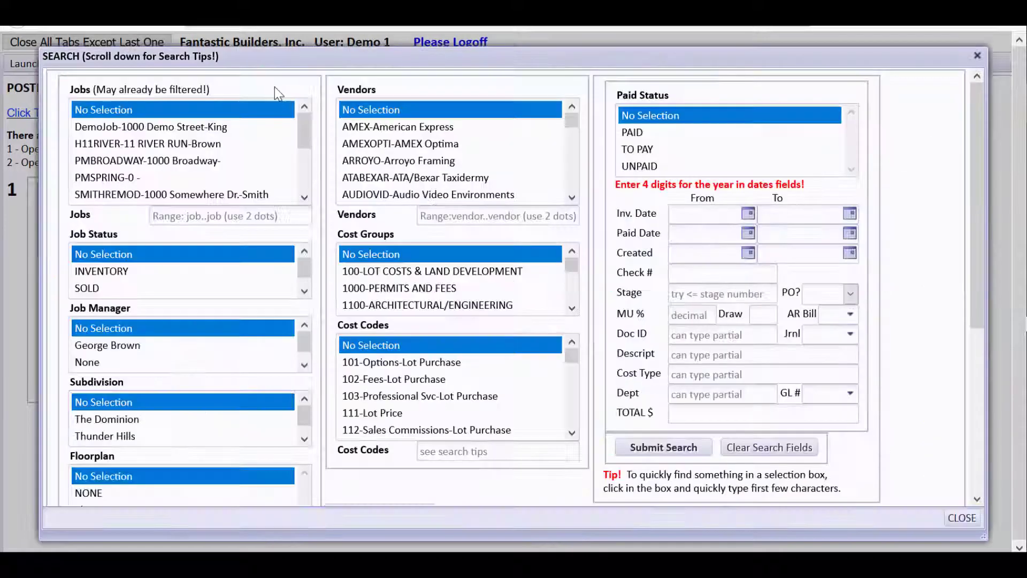
pyautogui.click(808, 212)
pyautogui.write('12/31/')
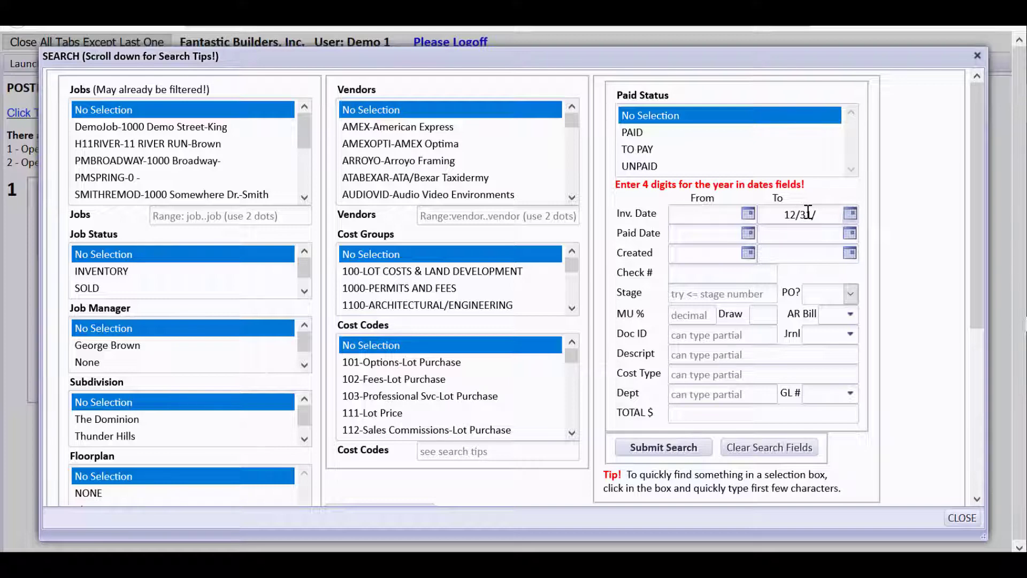
pyautogui.write('2001')
pyautogui.click(688, 450)
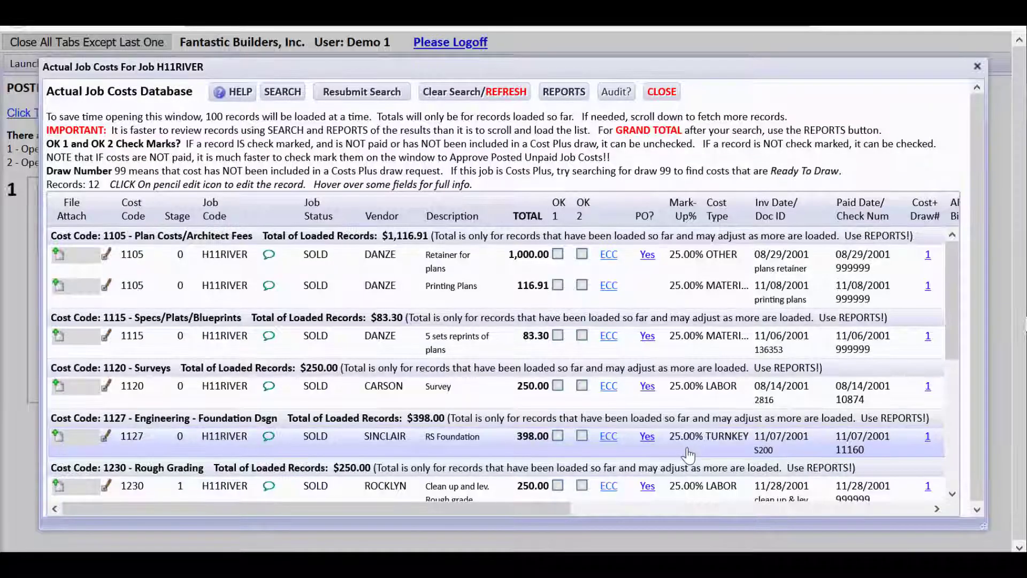
# Run the Job Costs By Job, Then Cost report on the search results, review its entries and total, and close the job costs database
pyautogui.click(560, 95)
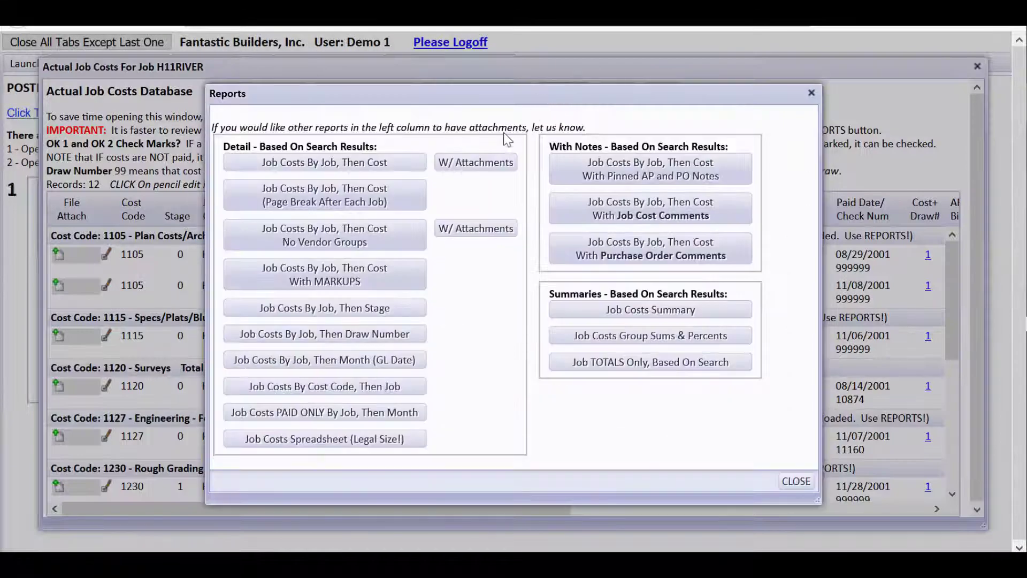
pyautogui.click(412, 163)
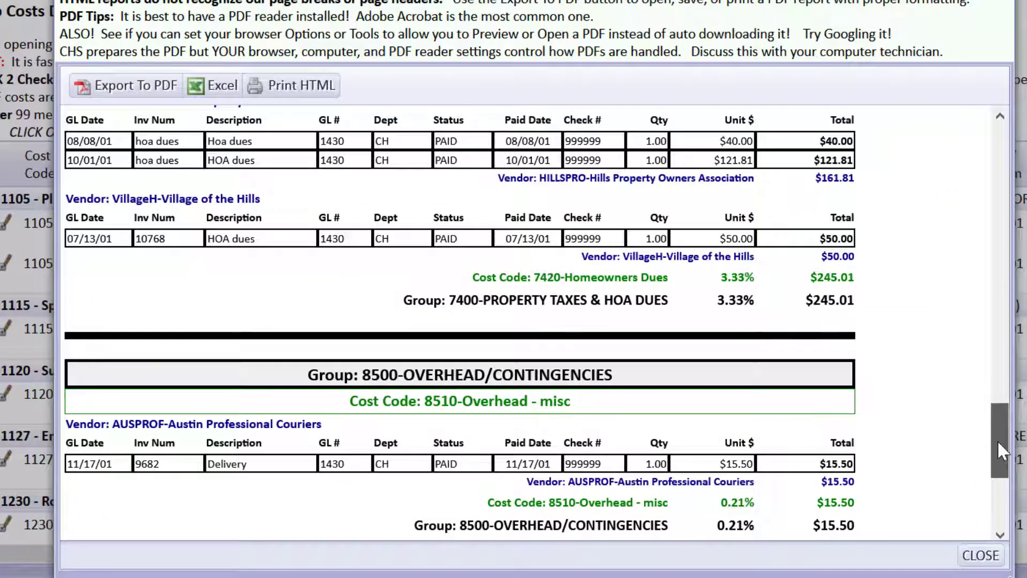
pyautogui.moveTo(998, 440); pyautogui.dragTo(996, 516)
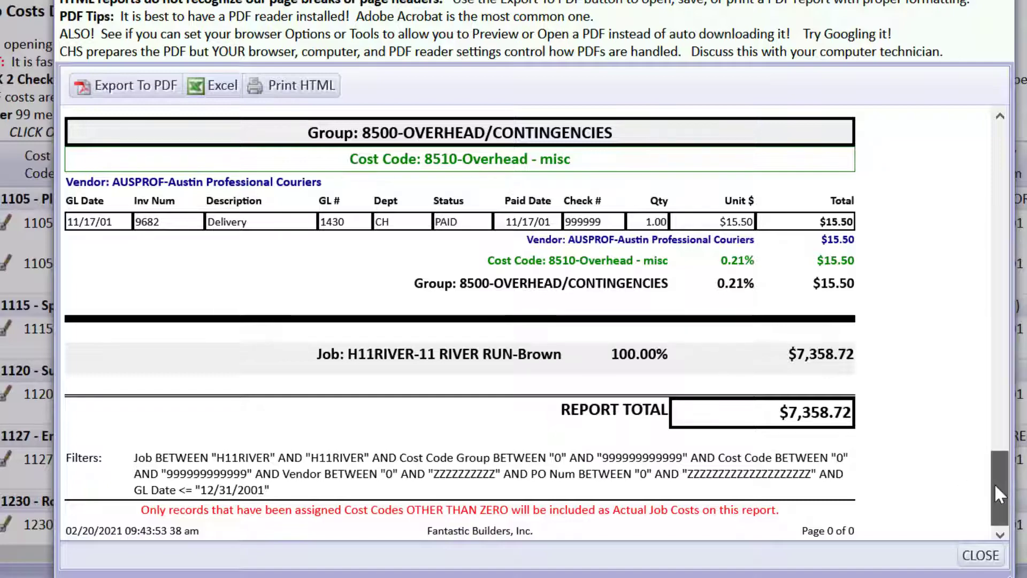
pyautogui.moveTo(995, 483); pyautogui.dragTo(993, 164)
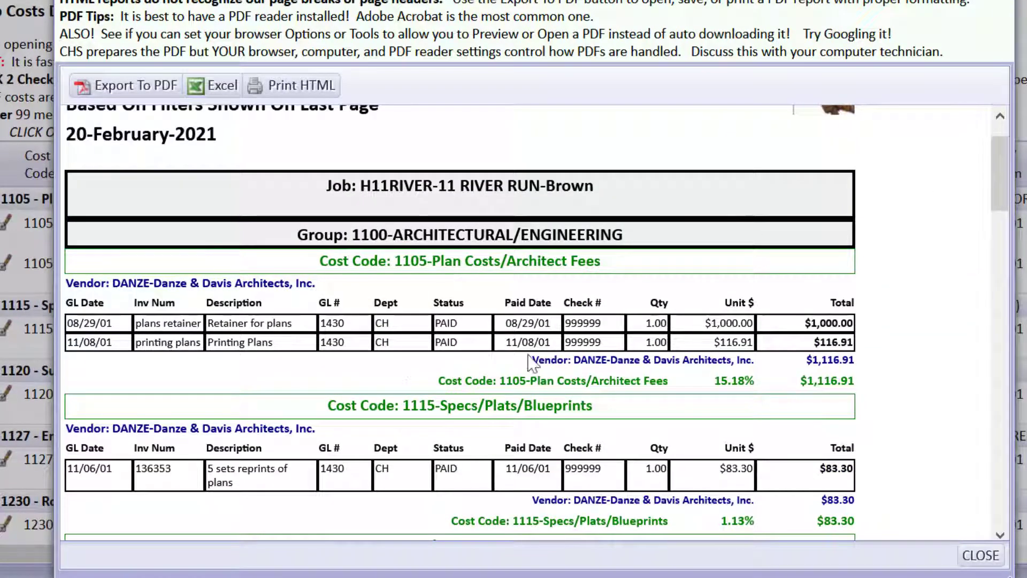
pyautogui.moveTo(1003, 165); pyautogui.dragTo(991, 503)
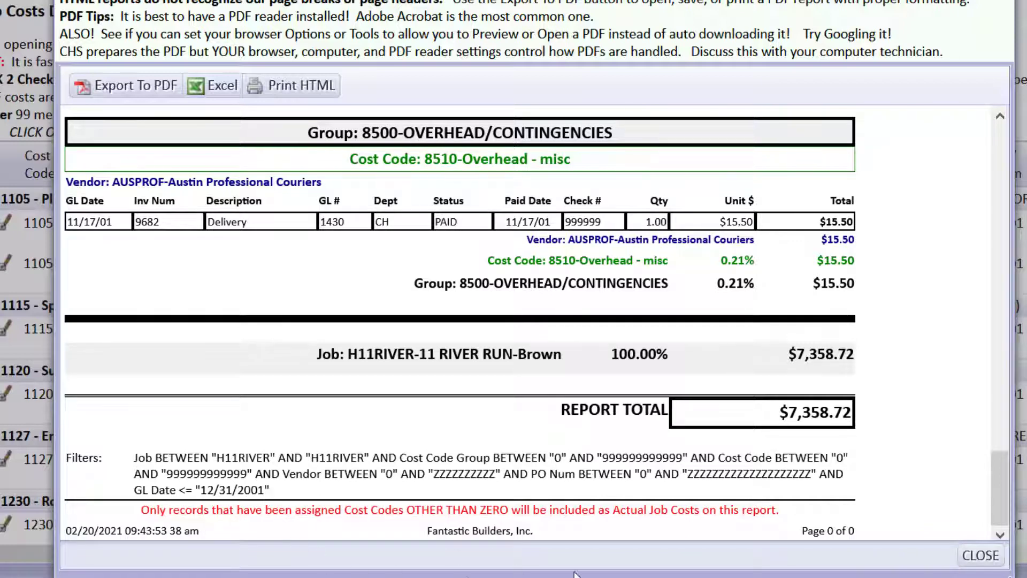
pyautogui.click(980, 556)
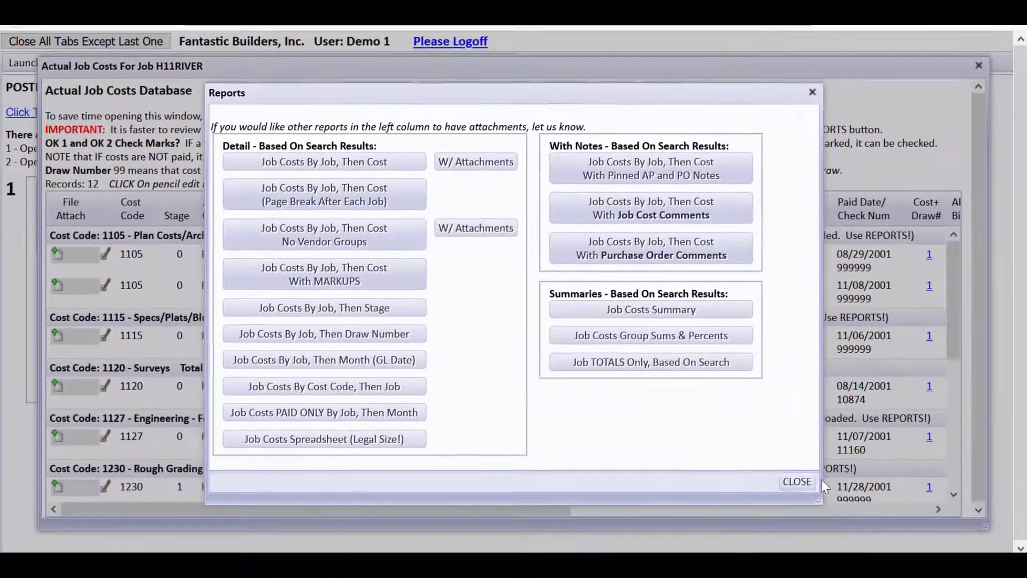
pyautogui.click(812, 477)
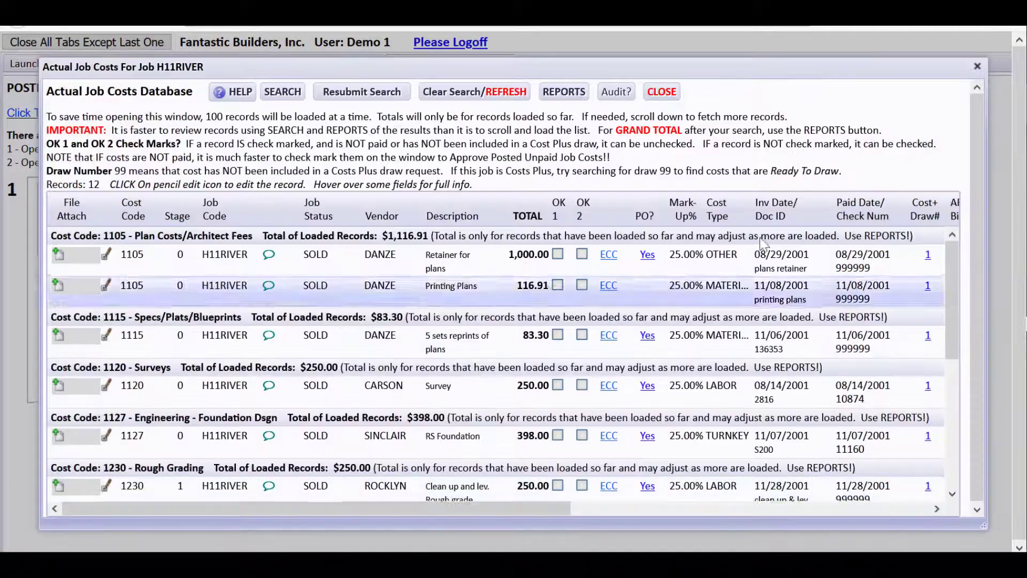
pyautogui.click(664, 93)
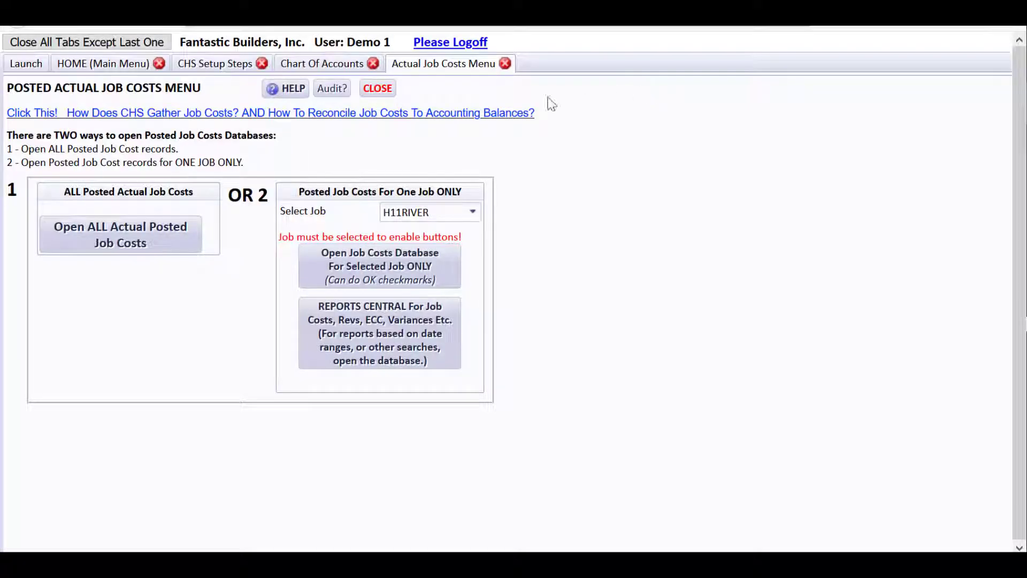
# Return to the main menu and open the form for posting prior period bills and costs from the new payables group
pyautogui.click(125, 67)
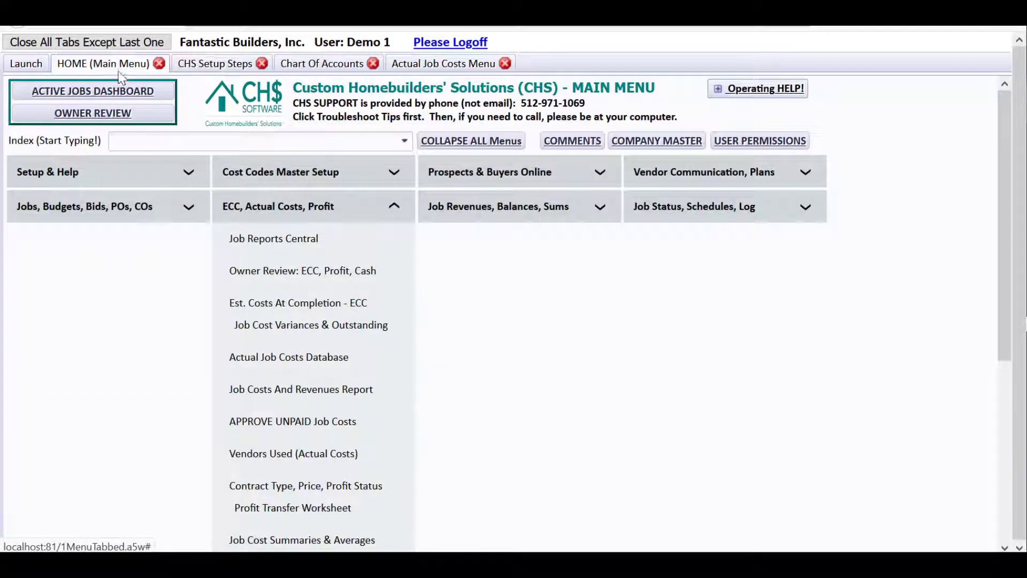
pyautogui.click(221, 212)
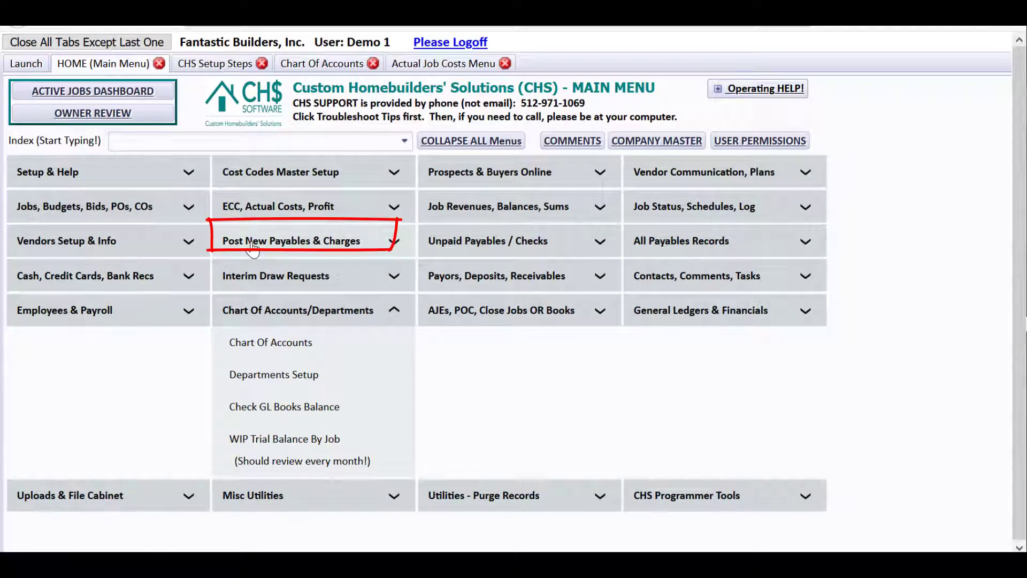
pyautogui.click(253, 247)
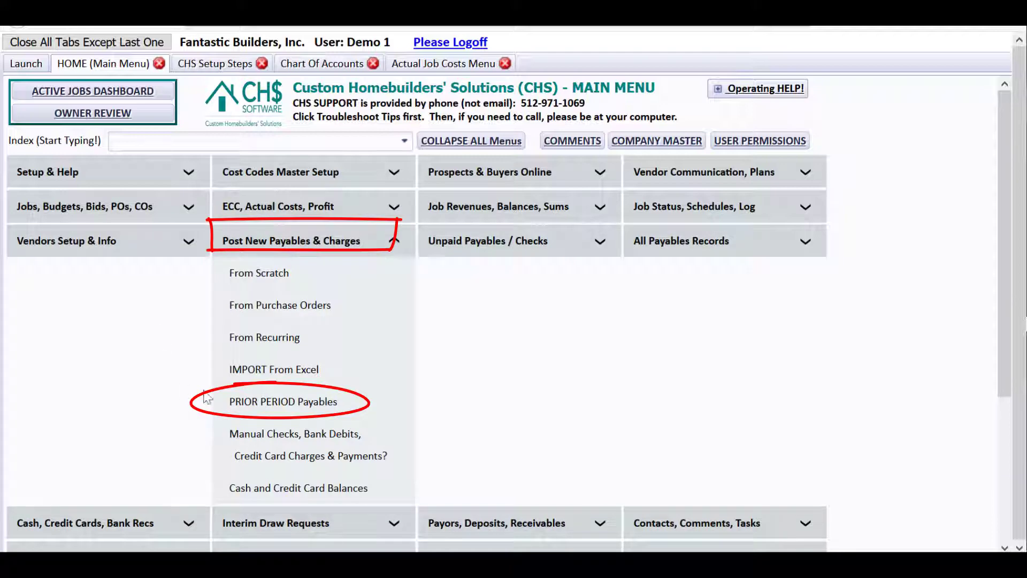
pyautogui.click(296, 402)
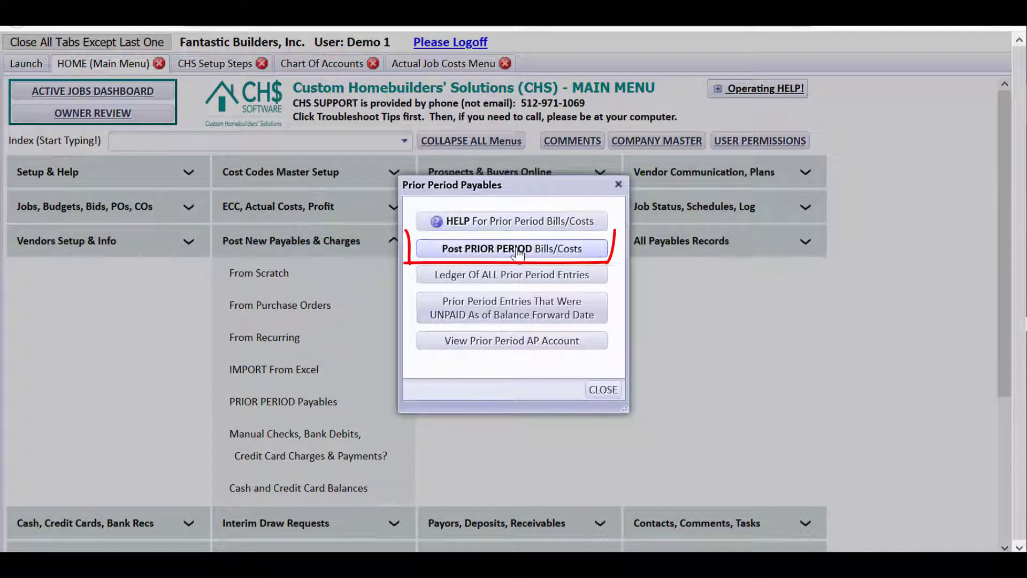
pyautogui.click(516, 251)
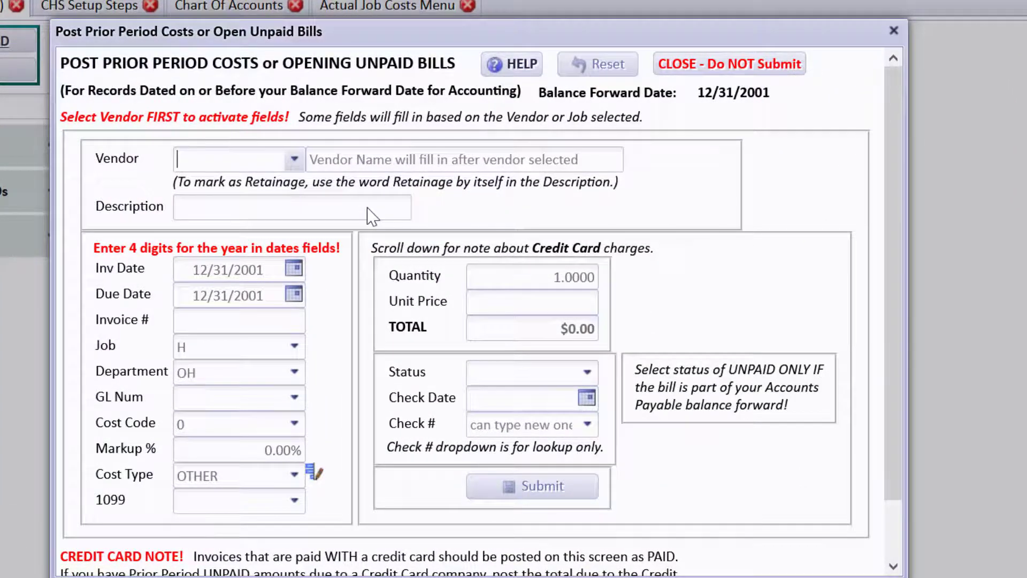
# Choose the individual tile labor vendor and enter a description made of the vendor's surname and "ceramic tile labor"
pyautogui.write('bea')
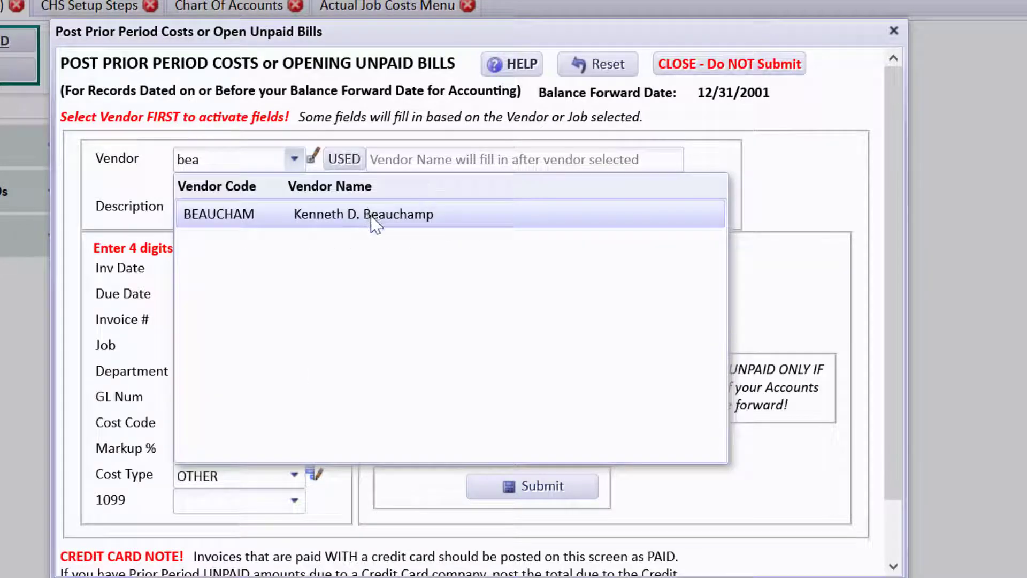
pyautogui.click(371, 217)
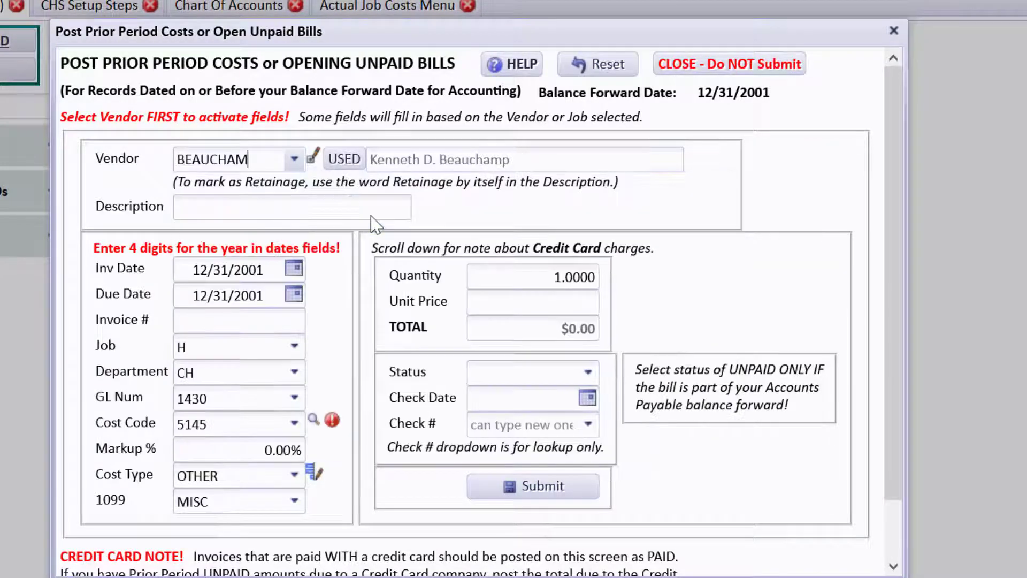
pyautogui.click(325, 211)
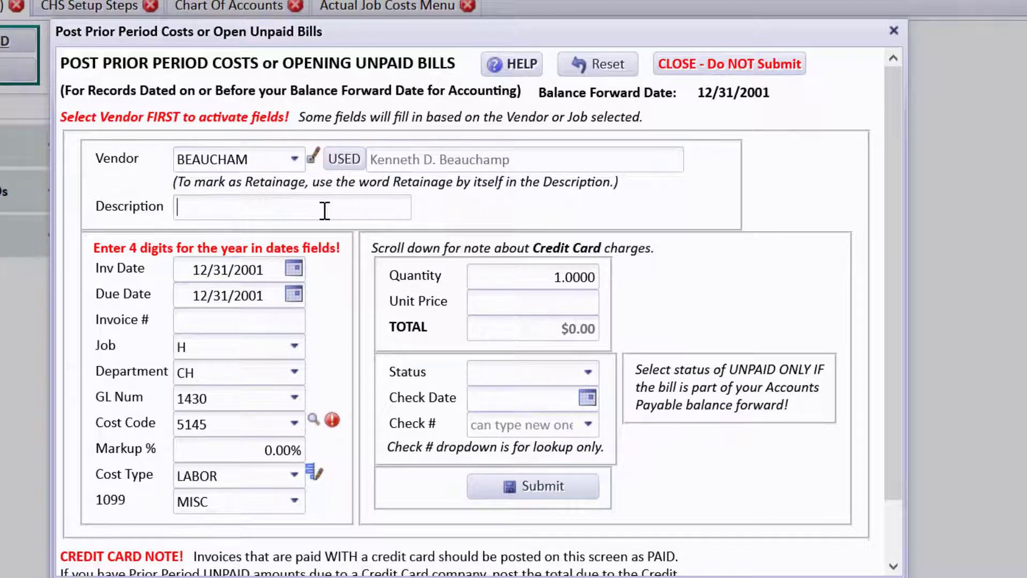
pyautogui.write('Beauchamp - cer')
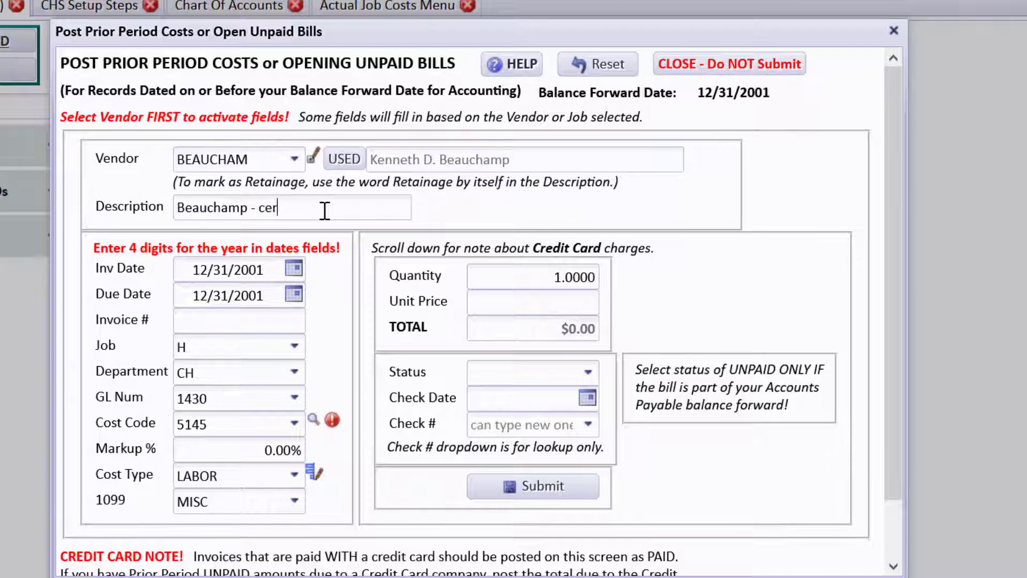
pyautogui.write('amic tile labor')
pyautogui.press('Tab')
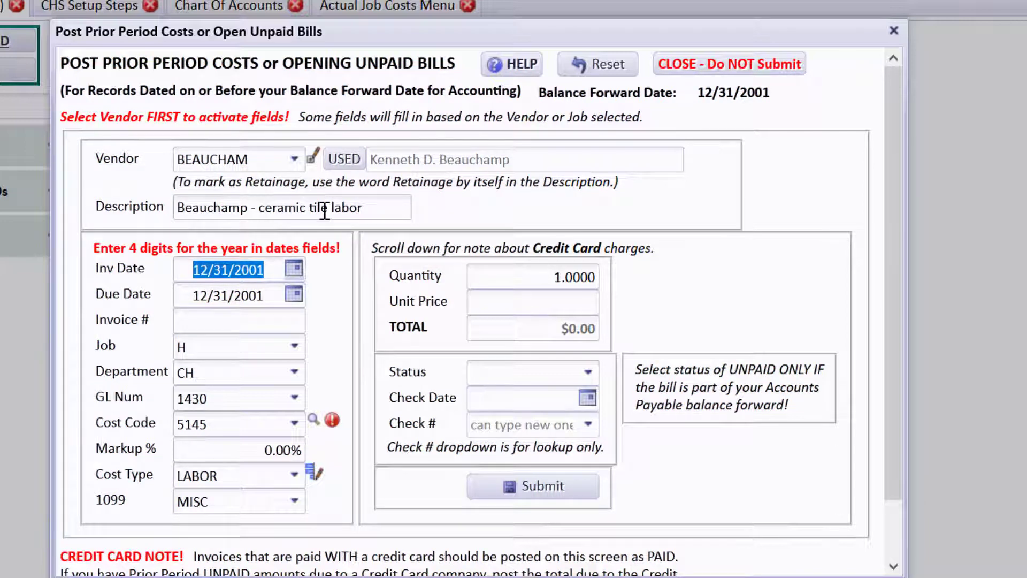
# Set both the invoice date and the due date of the prior period cost to 12/15/2001
pyautogui.write('1215')
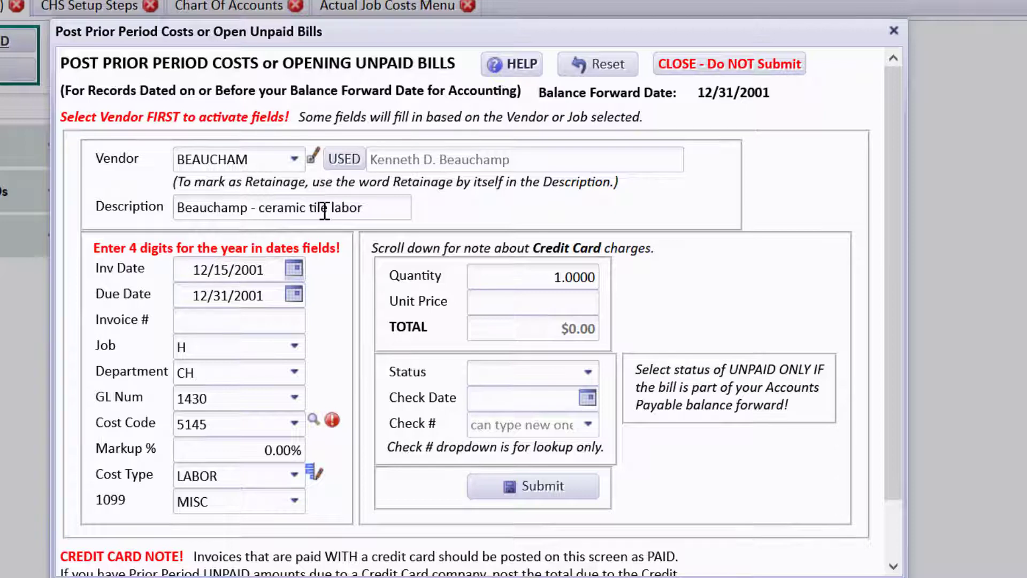
pyautogui.press('Tab')
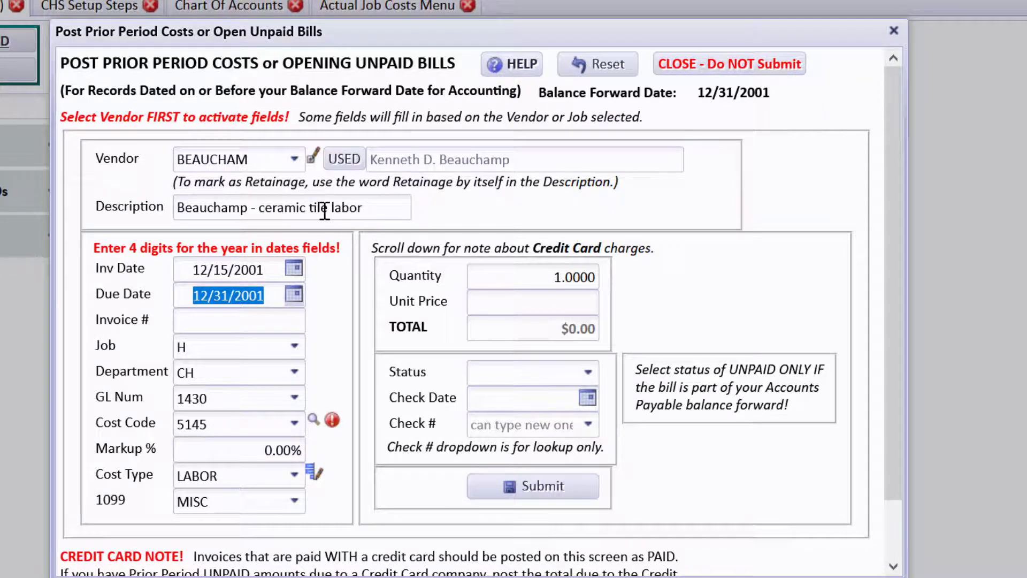
pyautogui.write('12/15/')
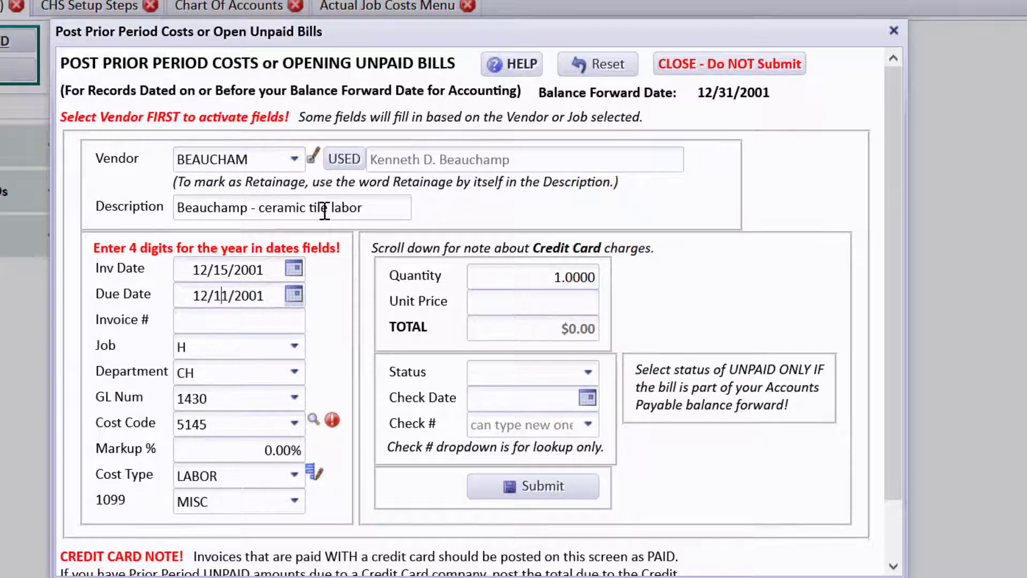
pyautogui.write('2001')
pyautogui.press('Tab')
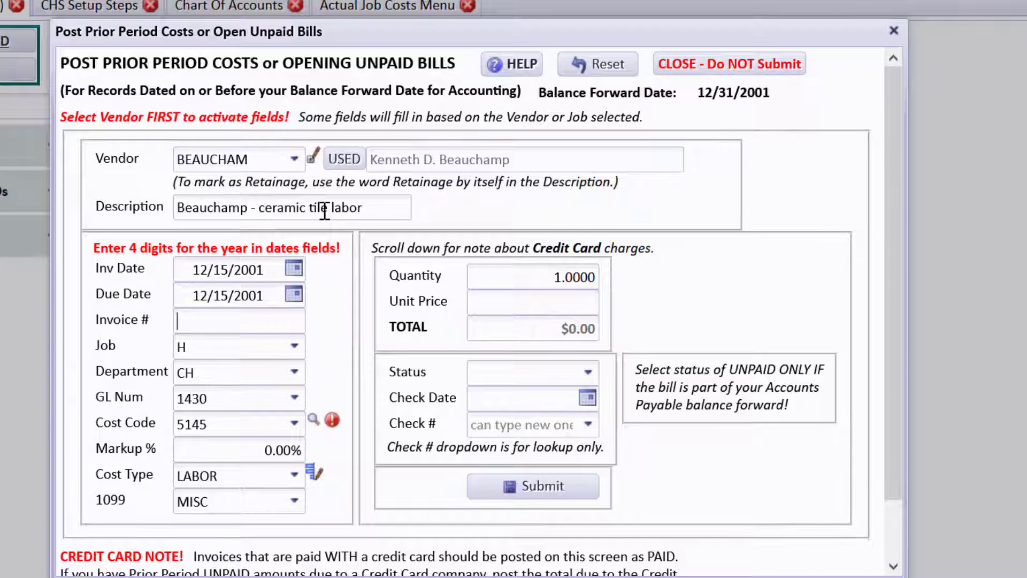
# Enter invoice number 67890 and assign the cost to job H11RIVER
pyautogui.write('67890')
pyautogui.press('Tab')
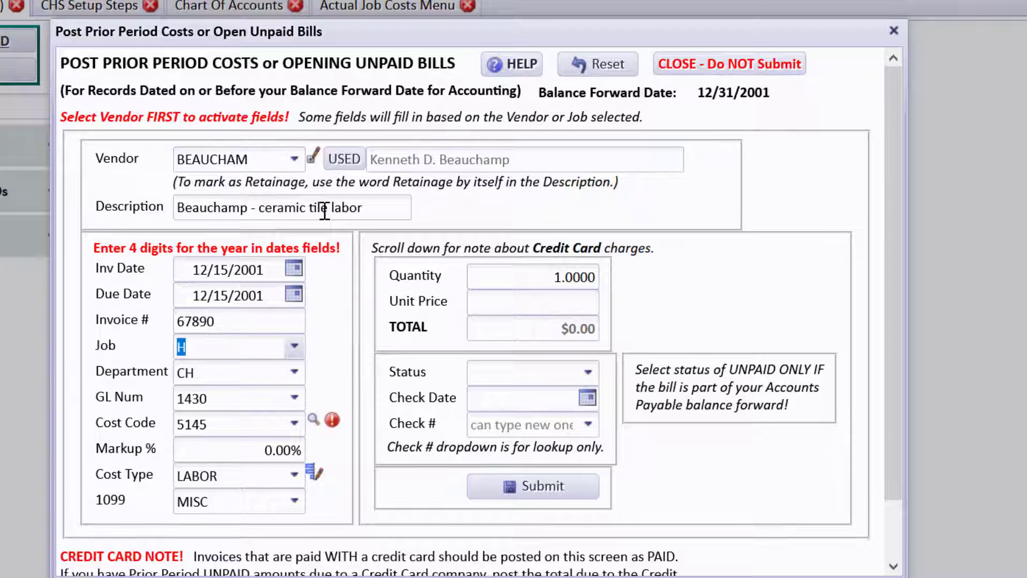
pyautogui.write('h11')
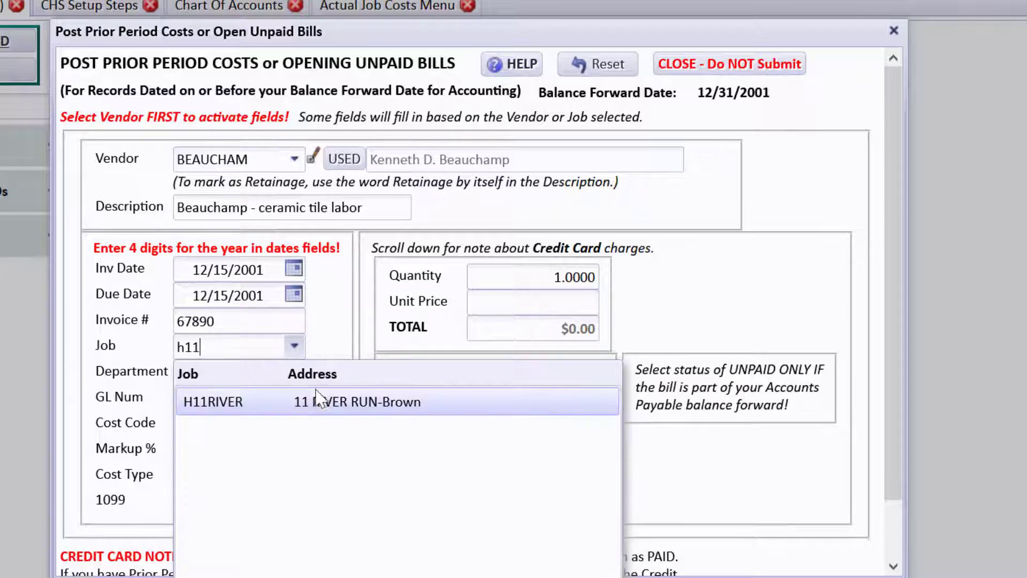
pyautogui.click(321, 409)
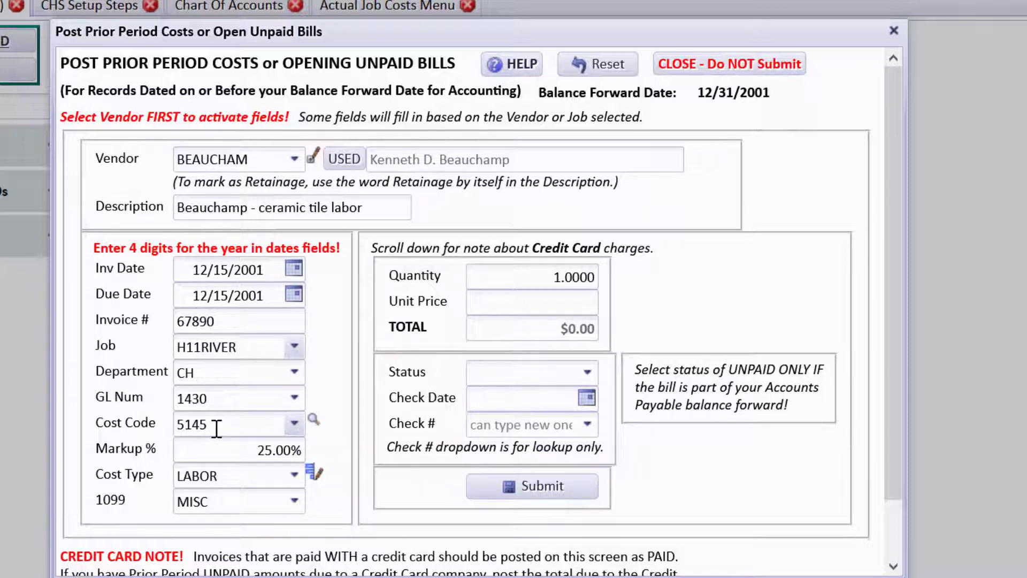
# Review the available departments, GL accounts and cost codes for the bill without altering the prefilled selections
pyautogui.click(208, 379)
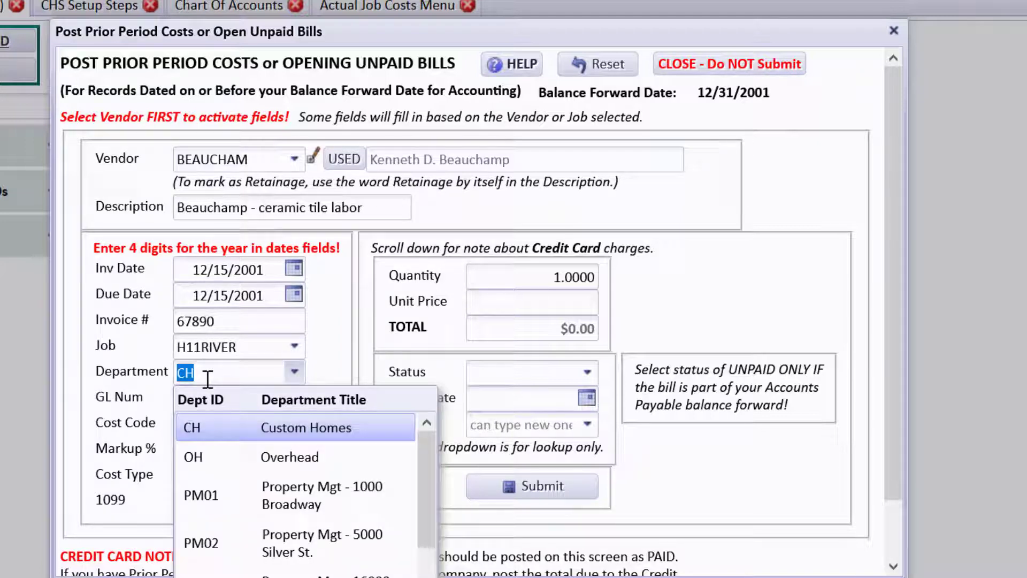
pyautogui.click(208, 374)
pyautogui.click(138, 346)
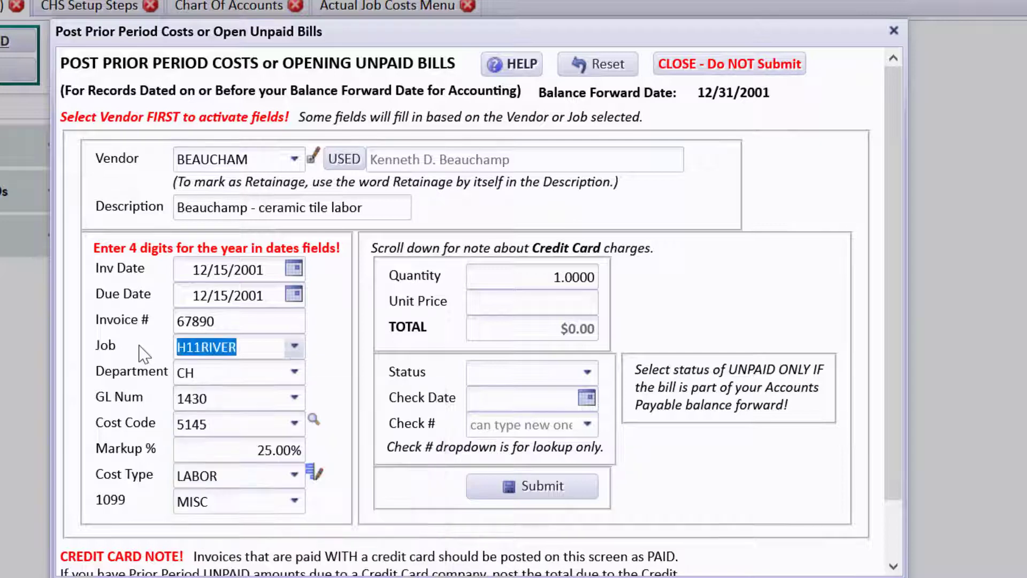
pyautogui.click(227, 400)
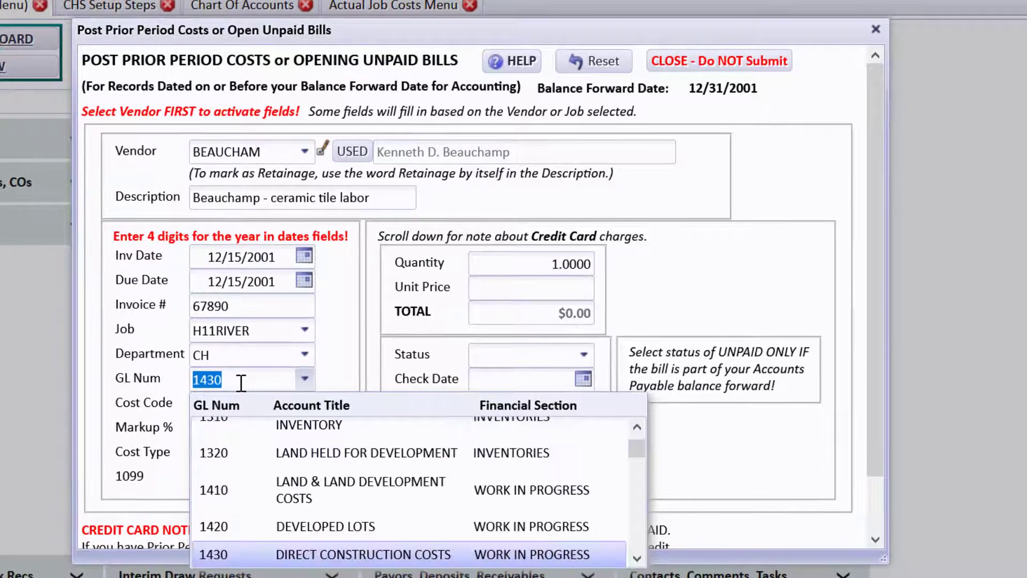
pyautogui.click(169, 340)
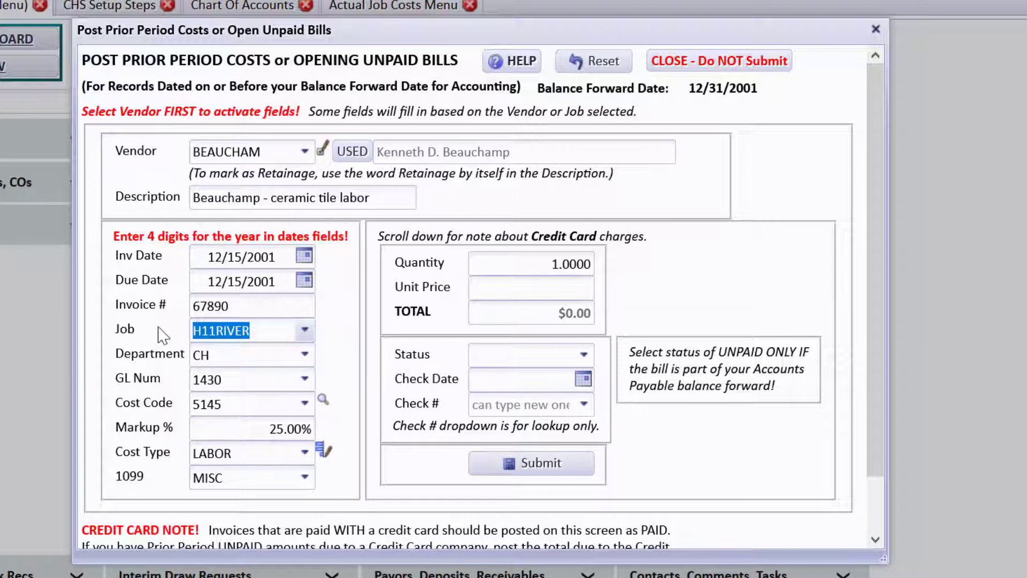
pyautogui.click(306, 404)
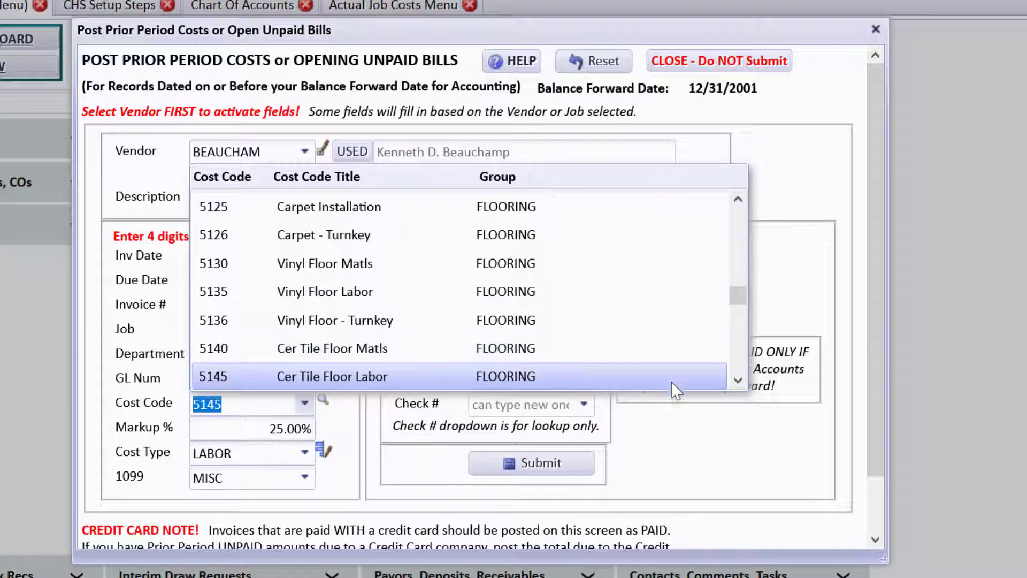
pyautogui.click(725, 460)
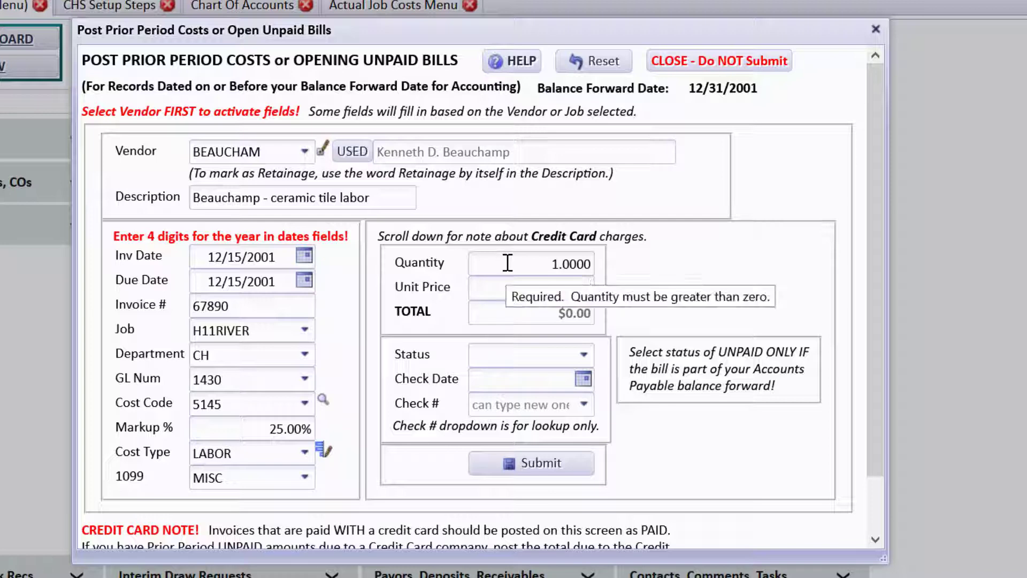
# Set the unit price to 2,500.00 and mark the cost as PAID with check date 12/15/2001
pyautogui.write('2,50')
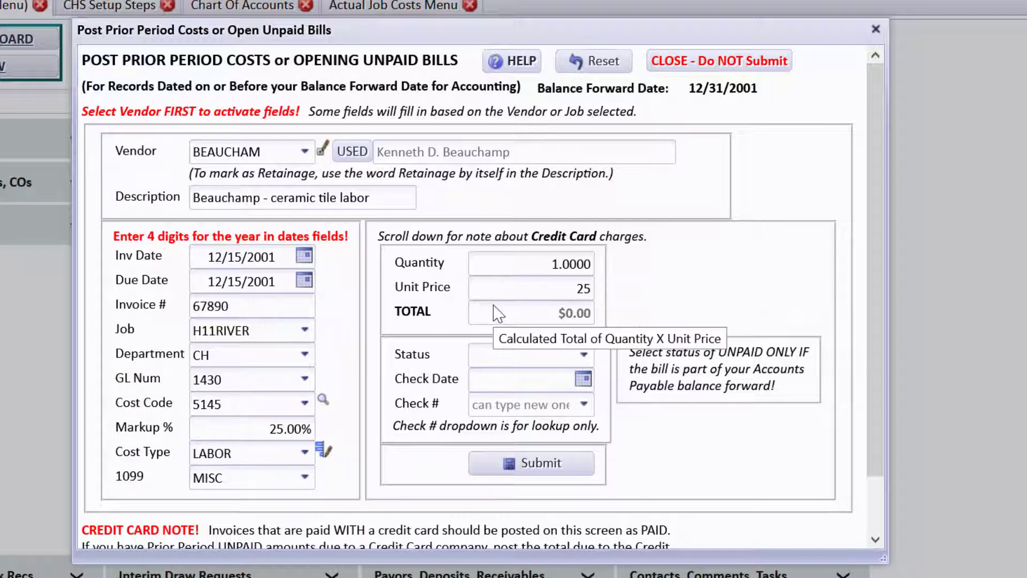
pyautogui.write('00')
pyautogui.press('Tab')
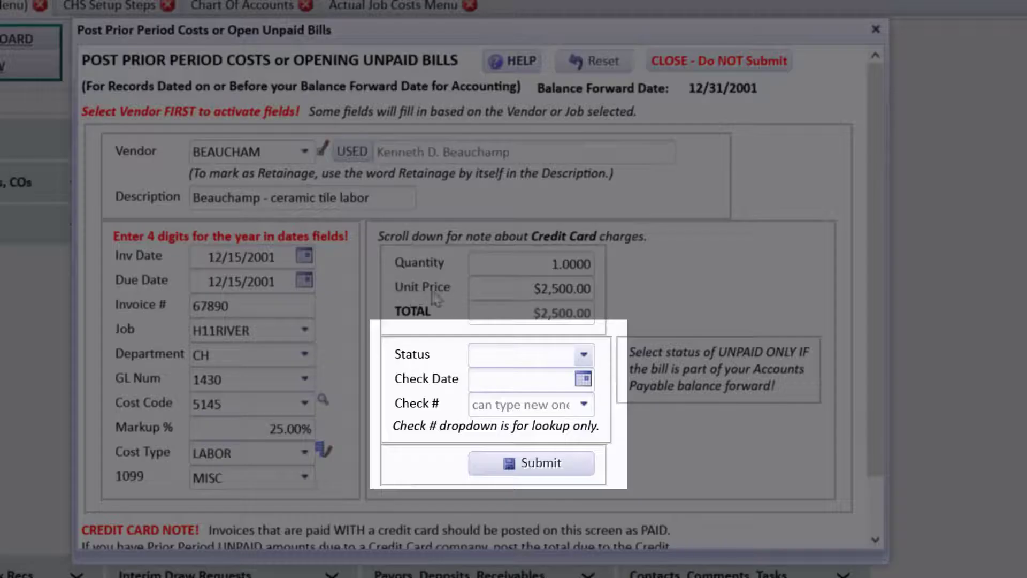
pyautogui.click(585, 356)
pyautogui.click(501, 383)
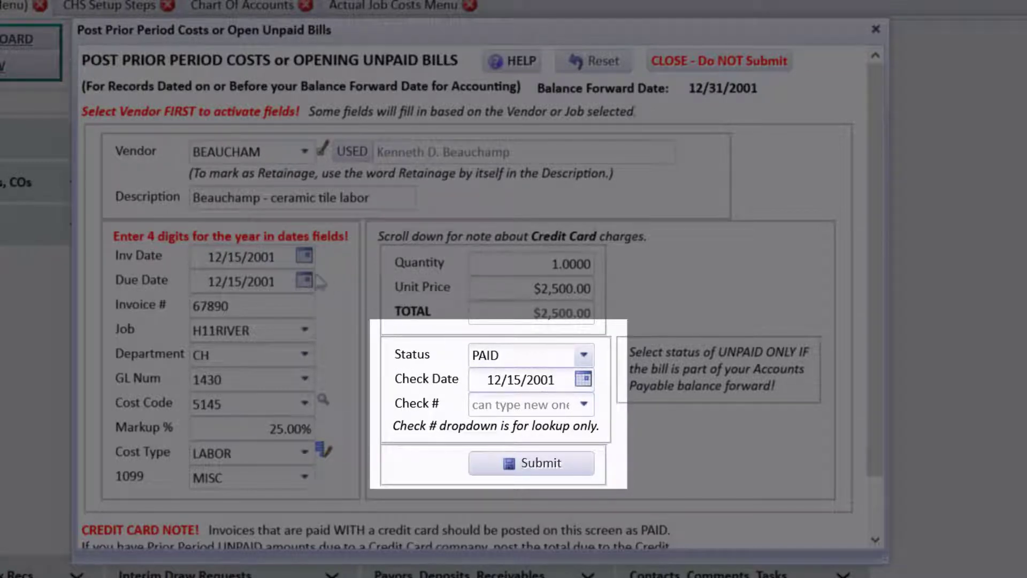
# Look up the existing check numbers and read the help note on posting the paid date and check number
pyautogui.click(485, 404)
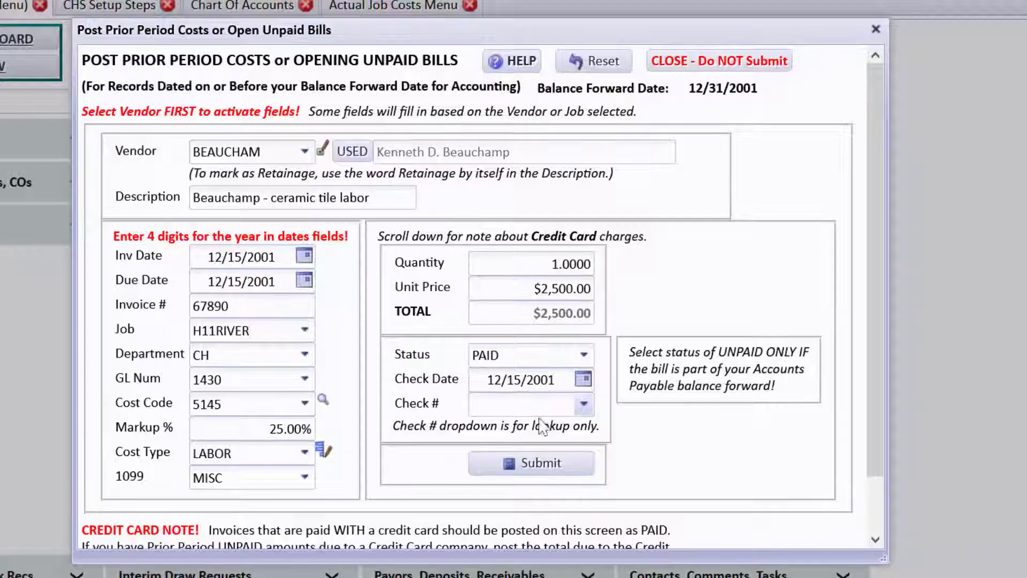
pyautogui.click(584, 405)
pyautogui.click(673, 302)
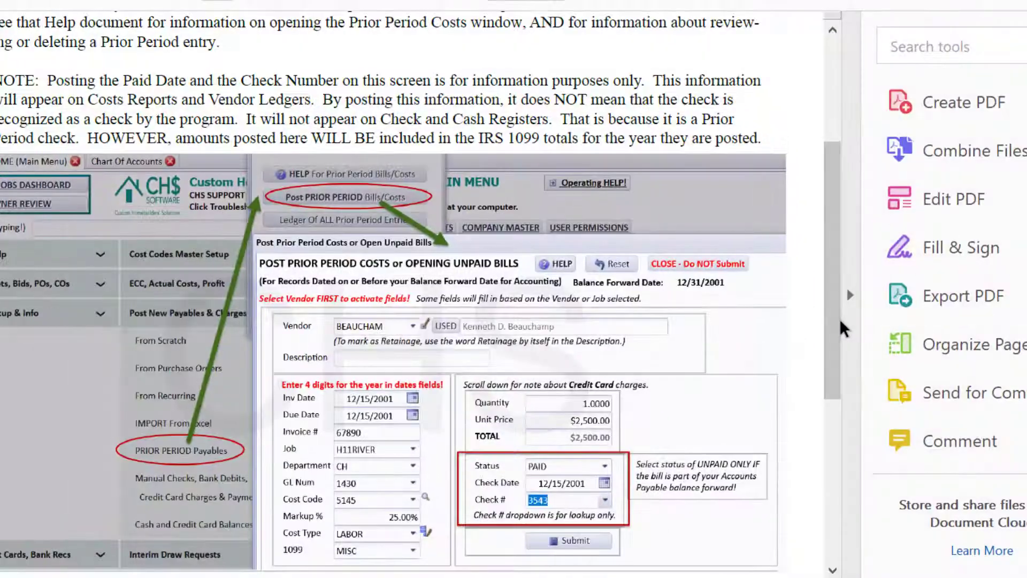
pyautogui.moveTo(835, 321); pyautogui.dragTo(835, 418)
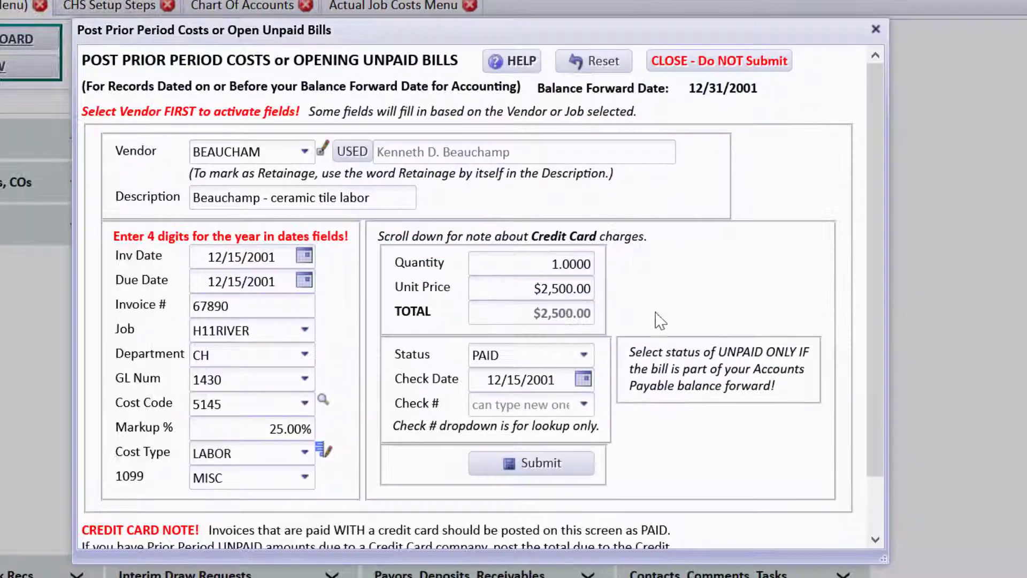
# Enter check number 3543 and submit the prior period cost
pyautogui.click(533, 403)
pyautogui.write('3')
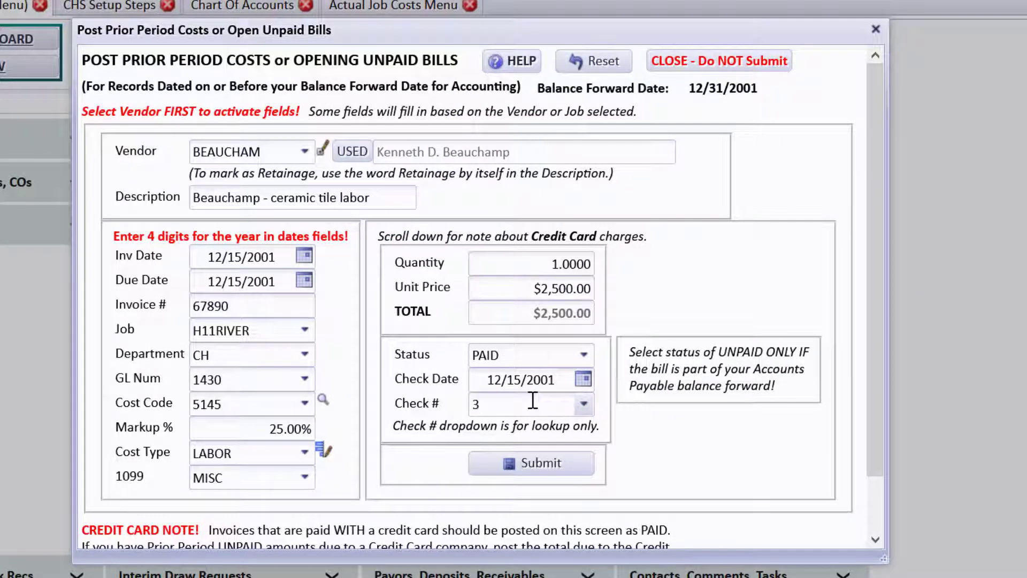
pyautogui.write('543')
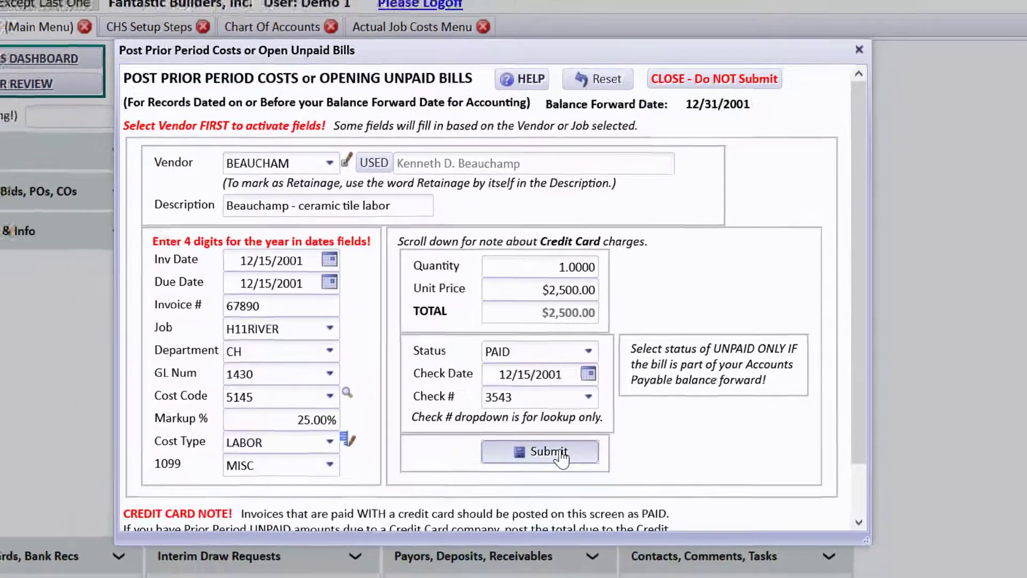
pyautogui.click(553, 469)
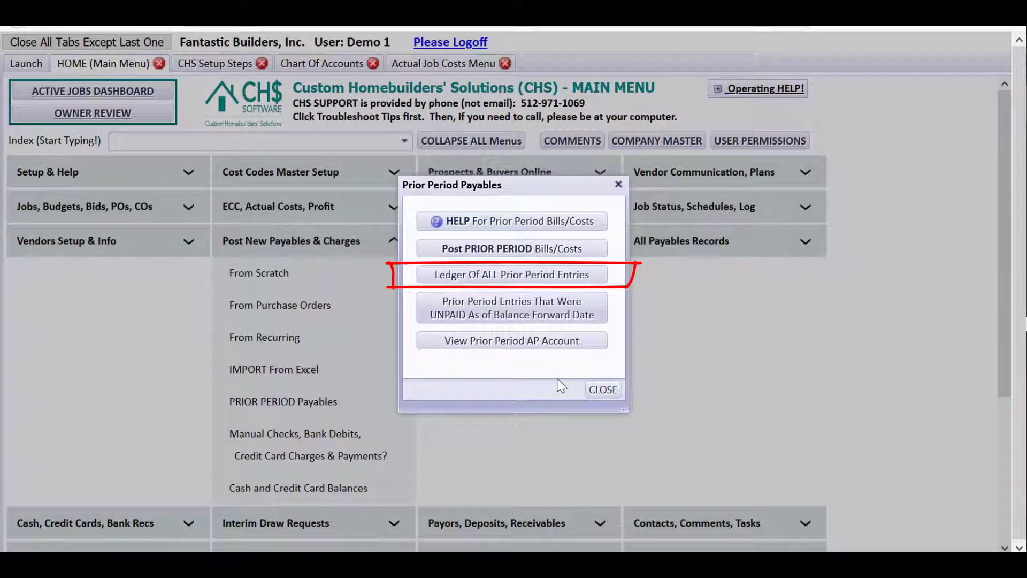
# Review the tile labor entry in the ledger of all prior period entries, and close the ledger and the prior period payables window
pyautogui.click(513, 274)
pyautogui.scroll(-10, 821, 273)
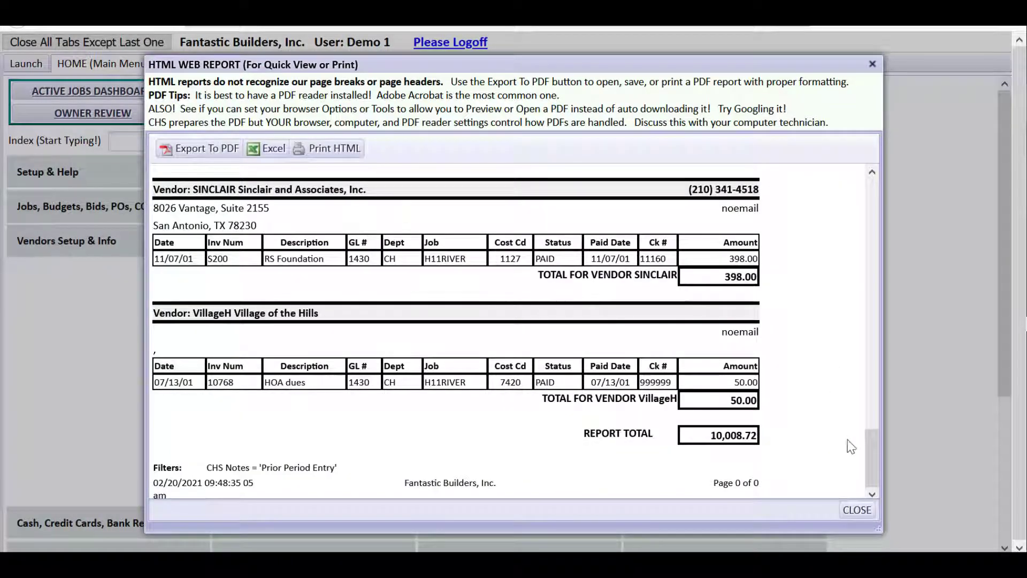
pyautogui.moveTo(868, 451); pyautogui.dragTo(871, 266)
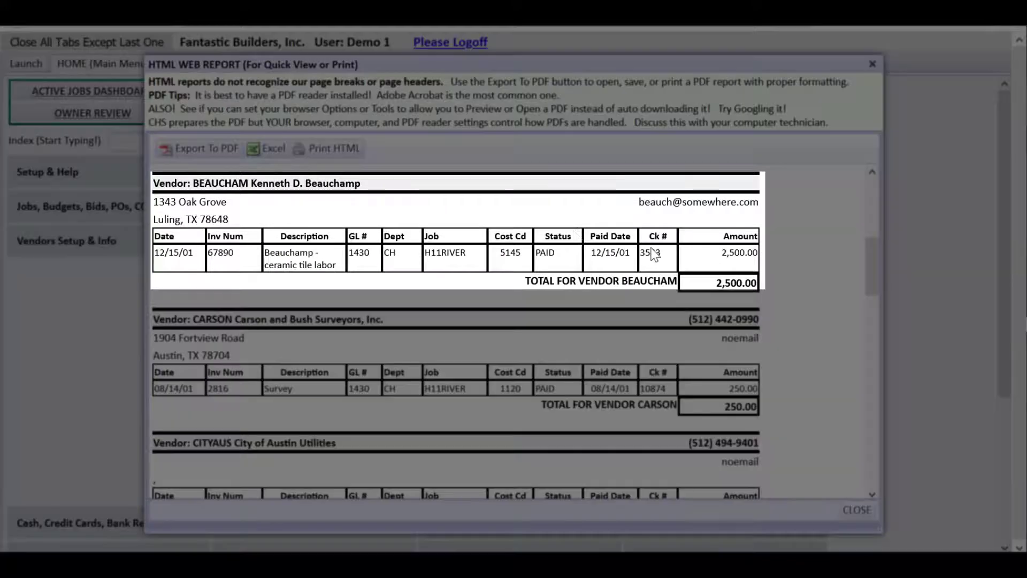
pyautogui.click(857, 511)
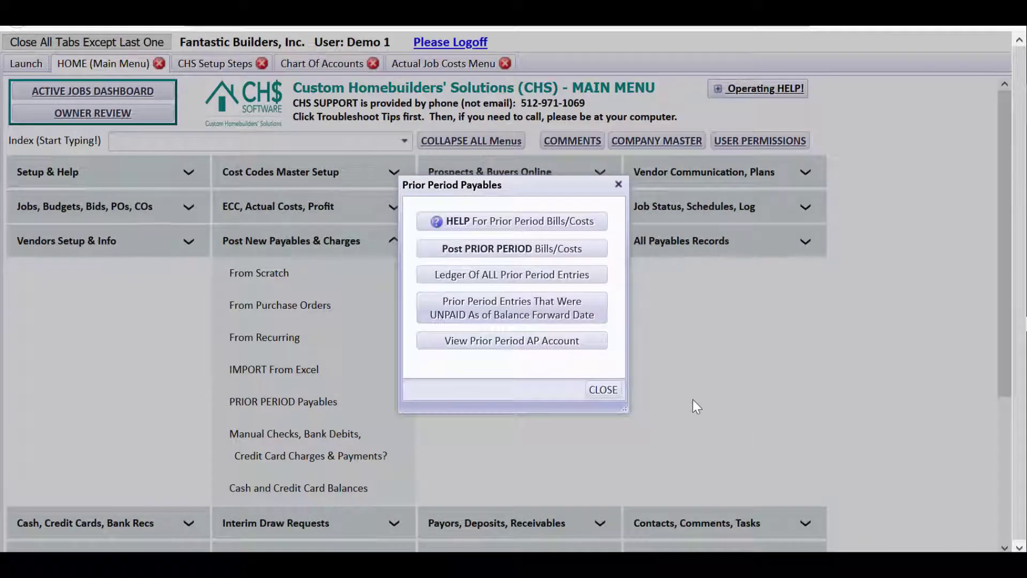
pyautogui.click(601, 392)
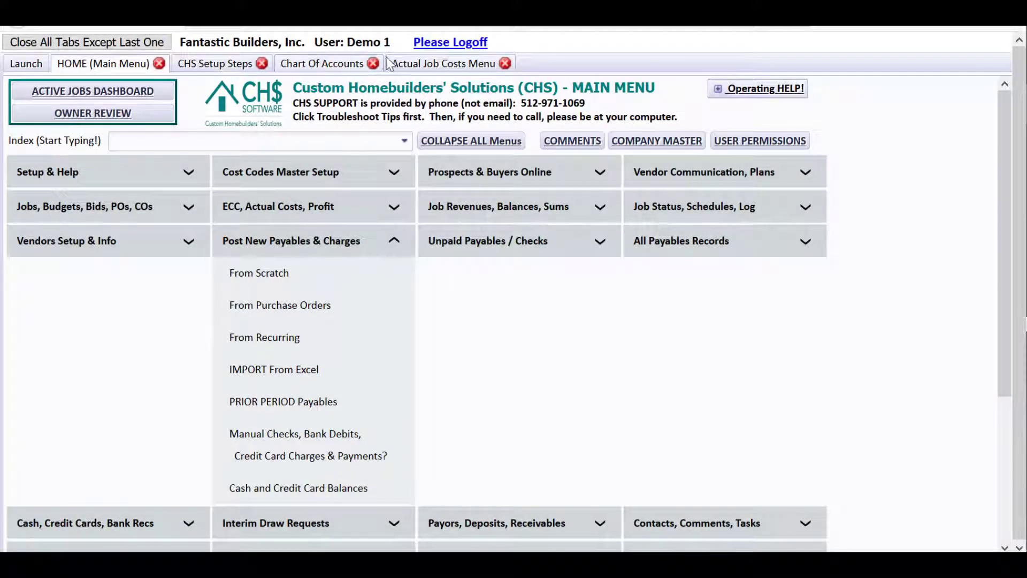
# Open the job costs database for job H11RIVER and search for costs with invoice dates up to 12/31/2001
pyautogui.click(451, 64)
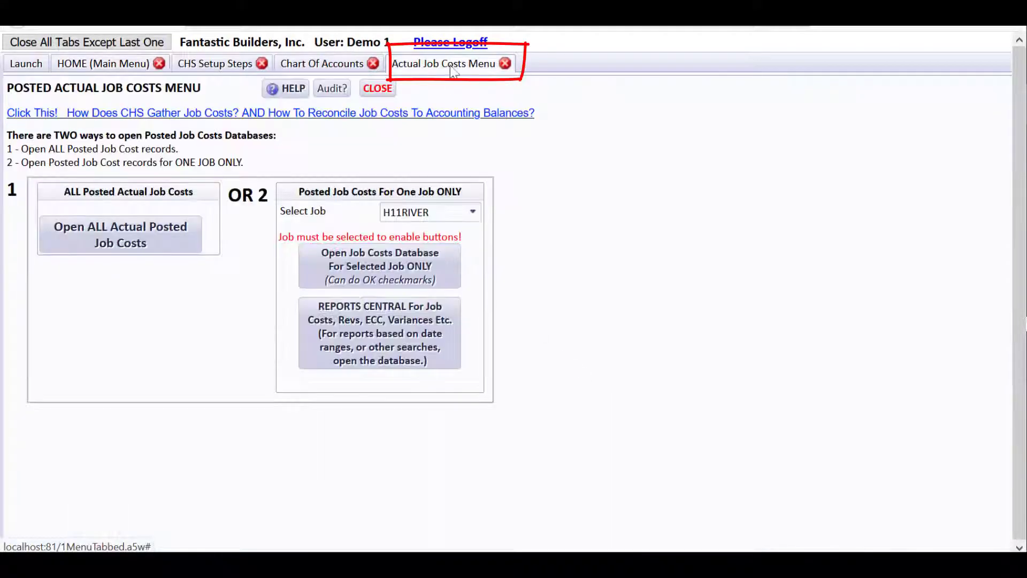
pyautogui.click(414, 267)
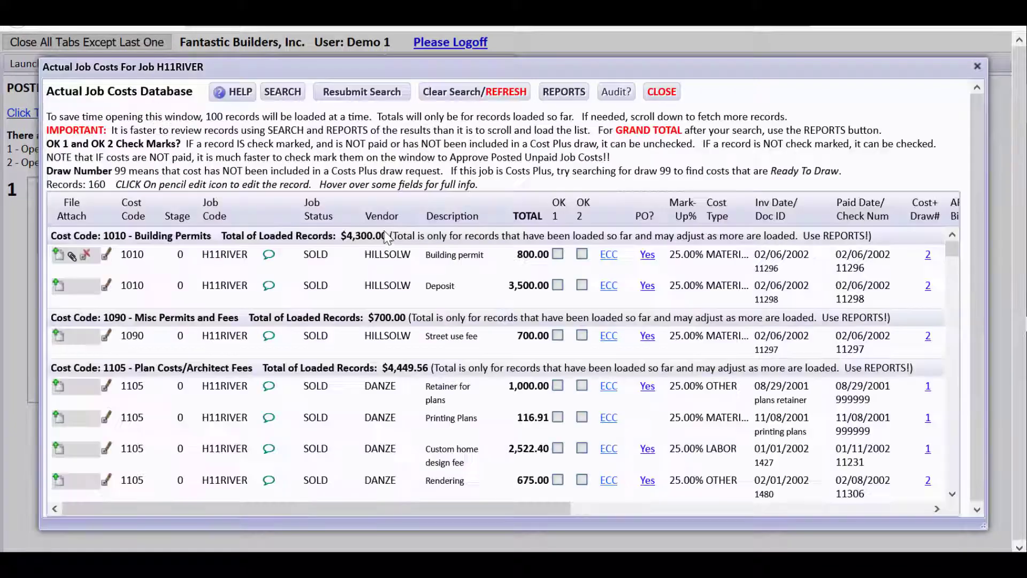
pyautogui.click(282, 92)
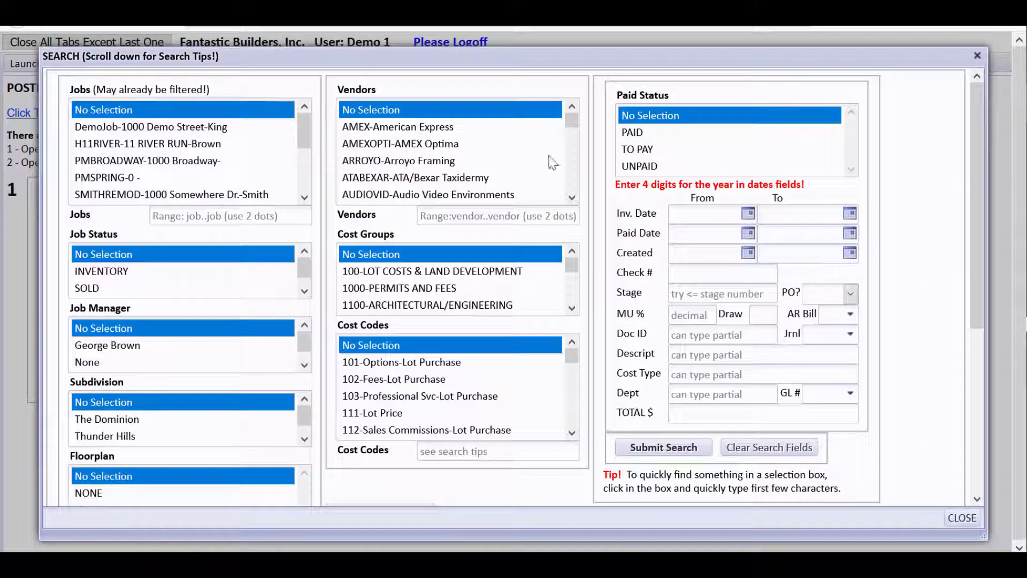
pyautogui.click(822, 208)
pyautogui.write('12/')
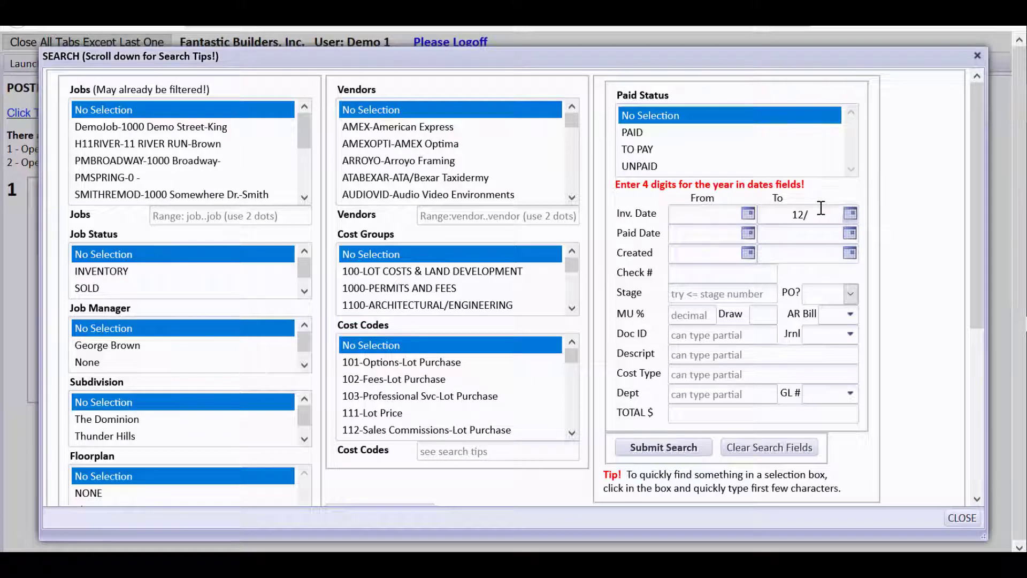
pyautogui.write('31/2001')
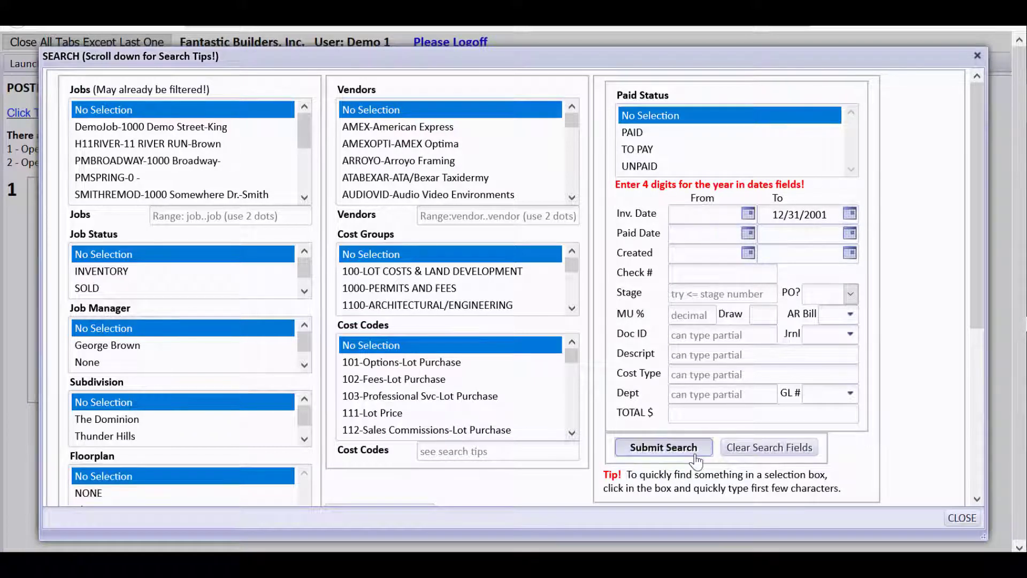
pyautogui.click(663, 448)
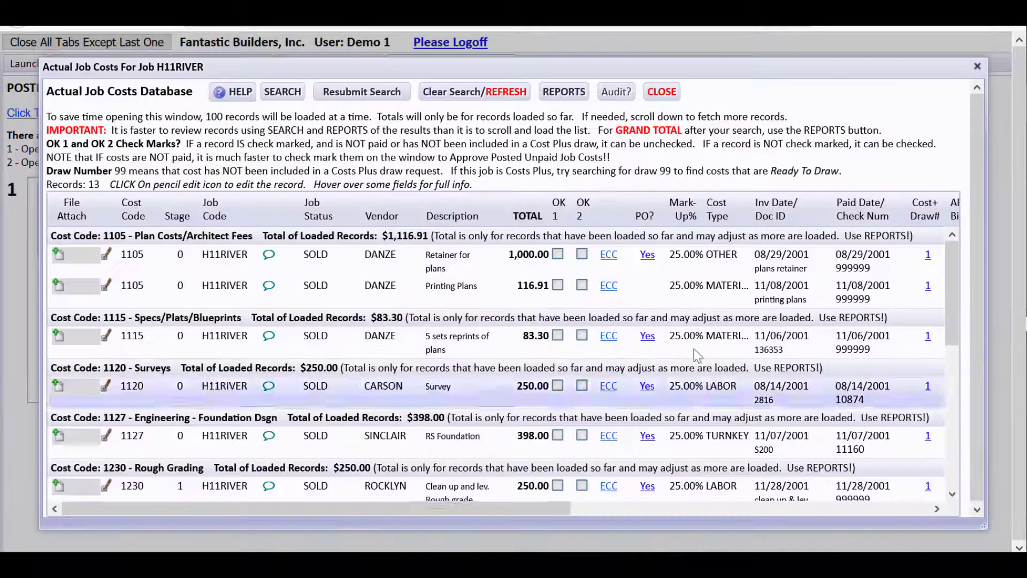
# Run the detail report Job Costs By Job, Then Cost on the search results, examine its report total, and close the job costs database
pyautogui.click(560, 92)
pyautogui.click(452, 170)
pyautogui.moveTo(870, 193); pyautogui.dragTo(858, 461)
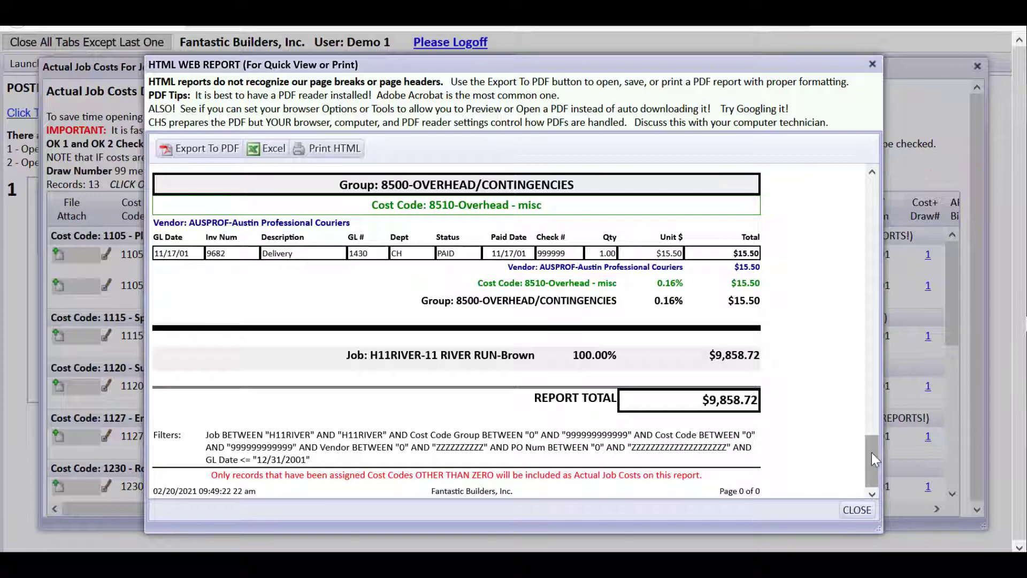
pyautogui.moveTo(872, 452); pyautogui.dragTo(872, 182)
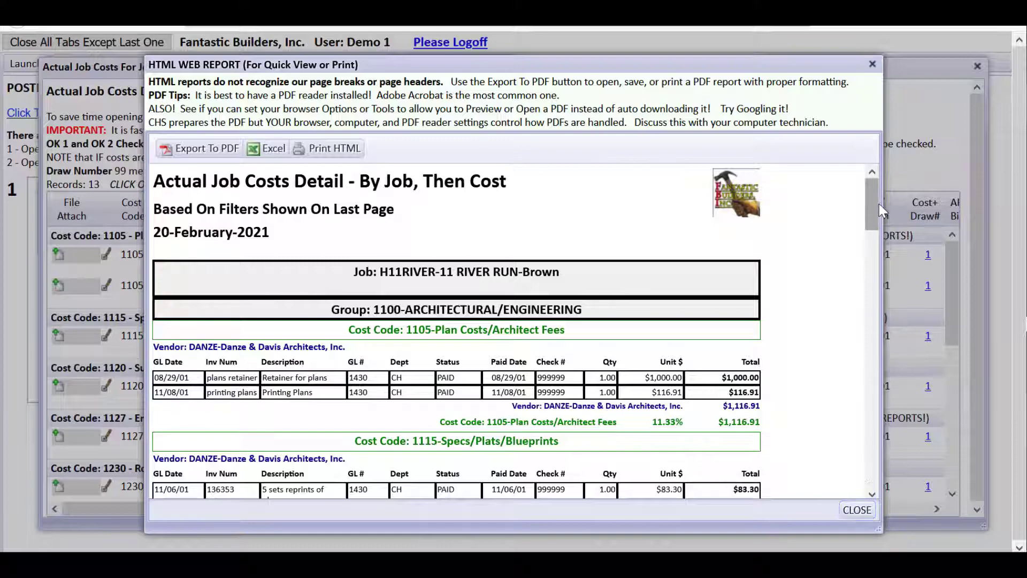
pyautogui.moveTo(870, 204); pyautogui.dragTo(859, 468)
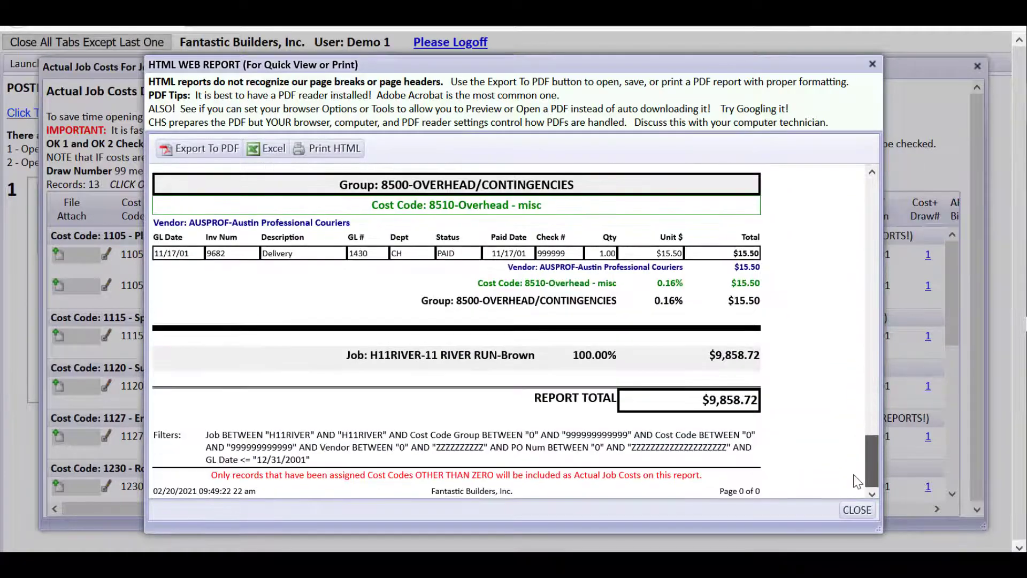
pyautogui.click(844, 510)
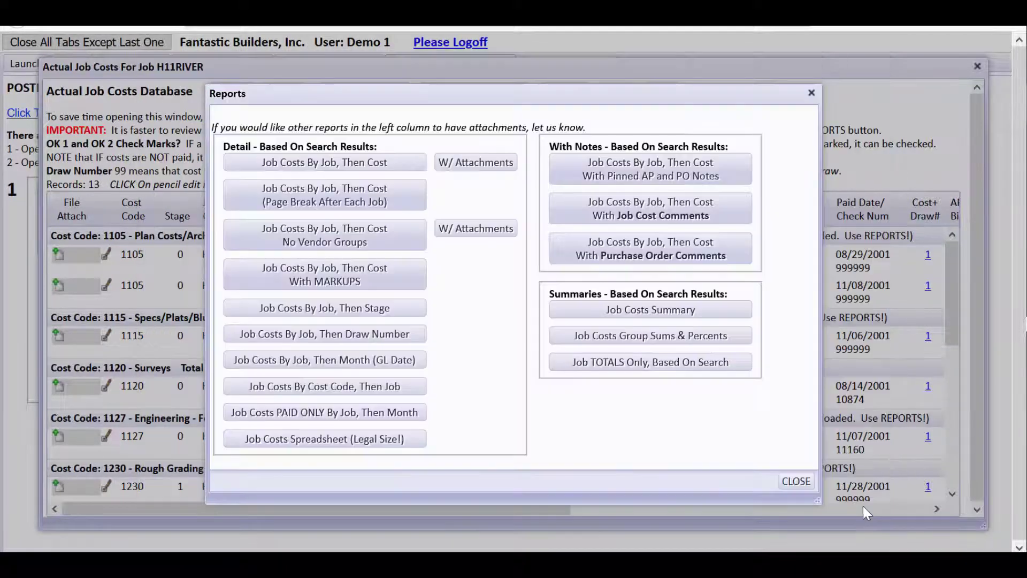
pyautogui.click(796, 481)
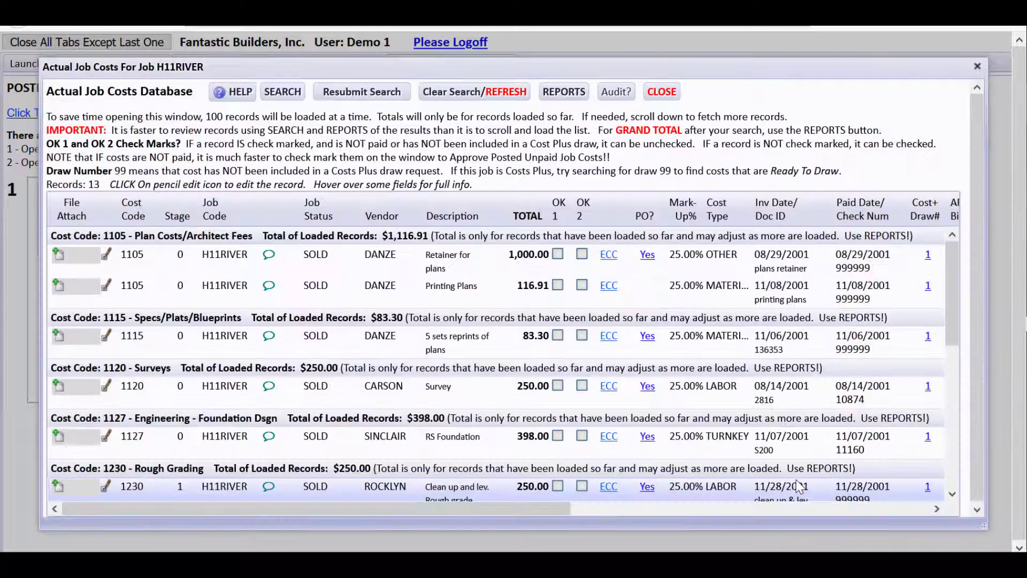
pyautogui.click(662, 94)
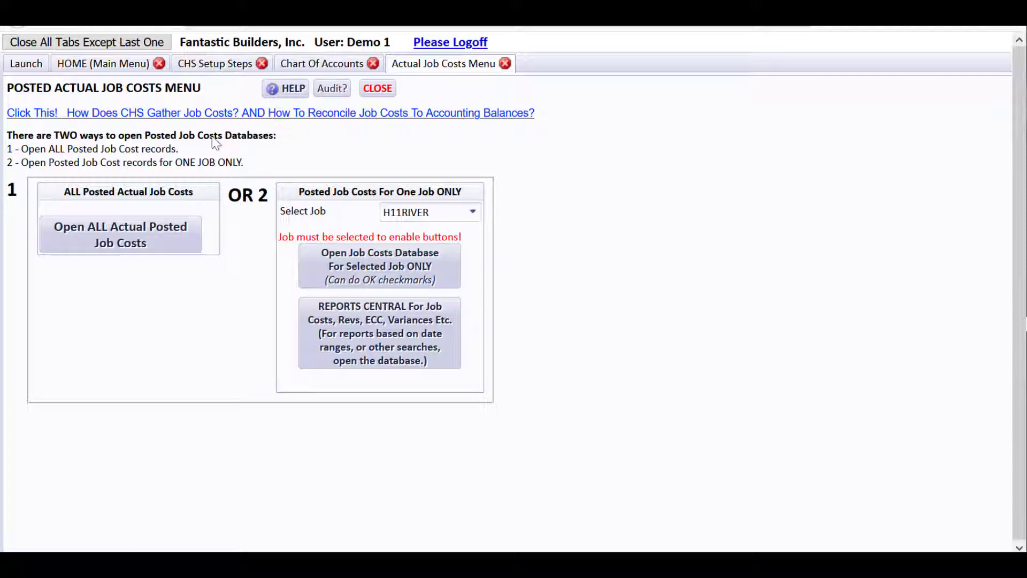
# Open the vendor transactions and ledgers menu and filter the GL dates from 12/01/2001 to 12/31/2001
pyautogui.click(115, 64)
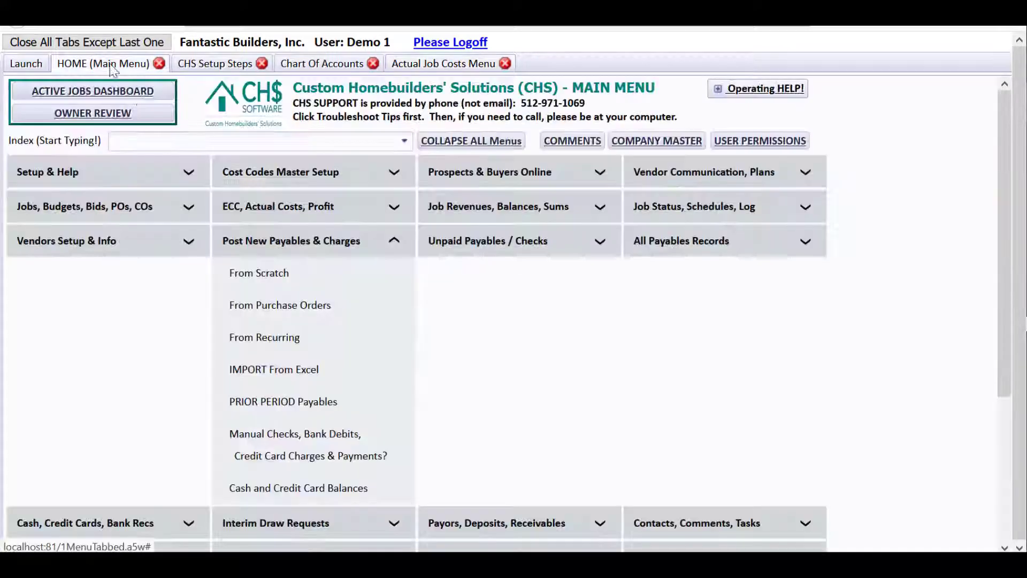
pyautogui.click(663, 252)
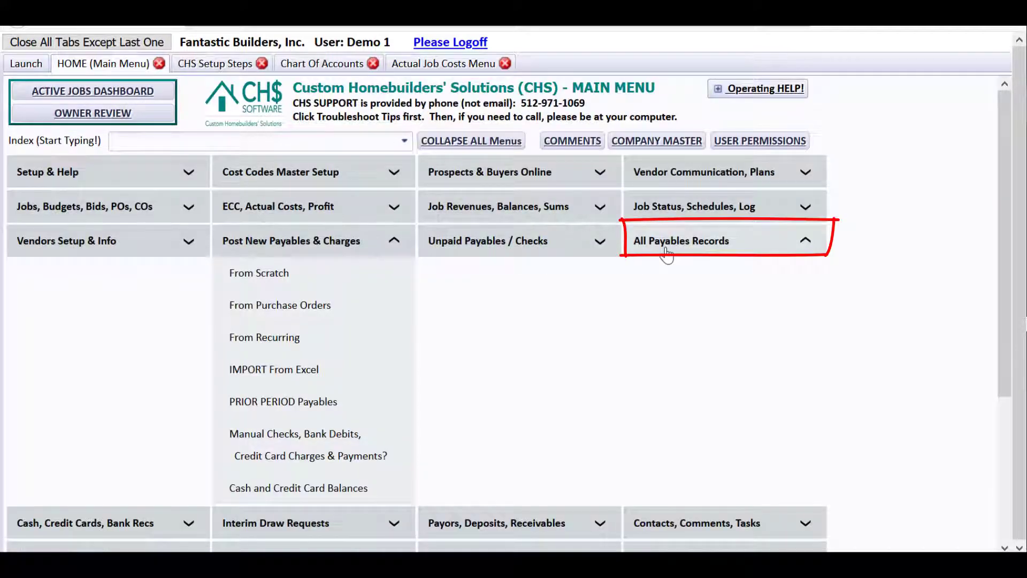
pyautogui.click(664, 294)
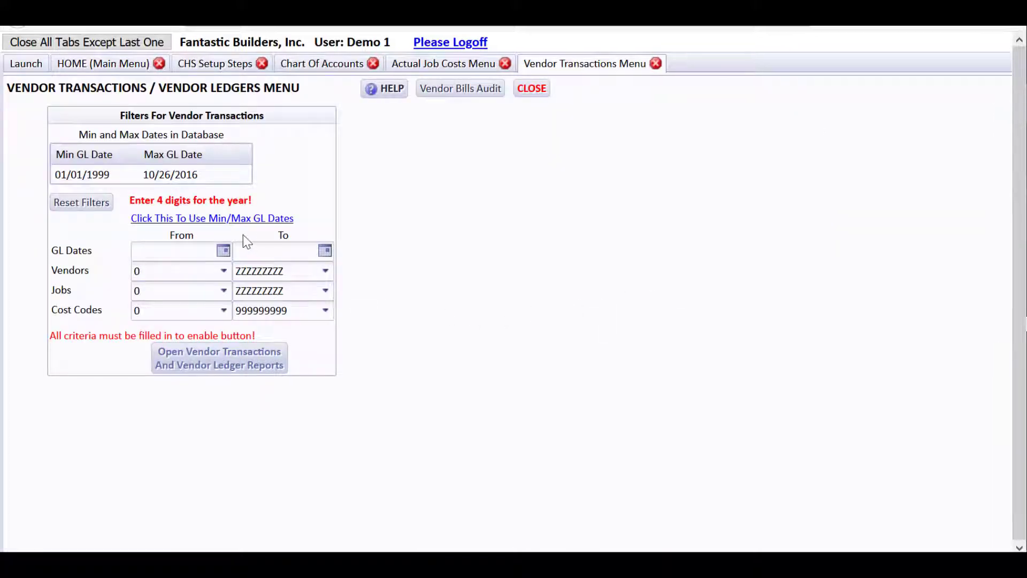
pyautogui.click(201, 246)
pyautogui.write('12/01/2001')
pyautogui.press('Tab')
pyautogui.write('12/31/2001')
pyautogui.press('Tab')
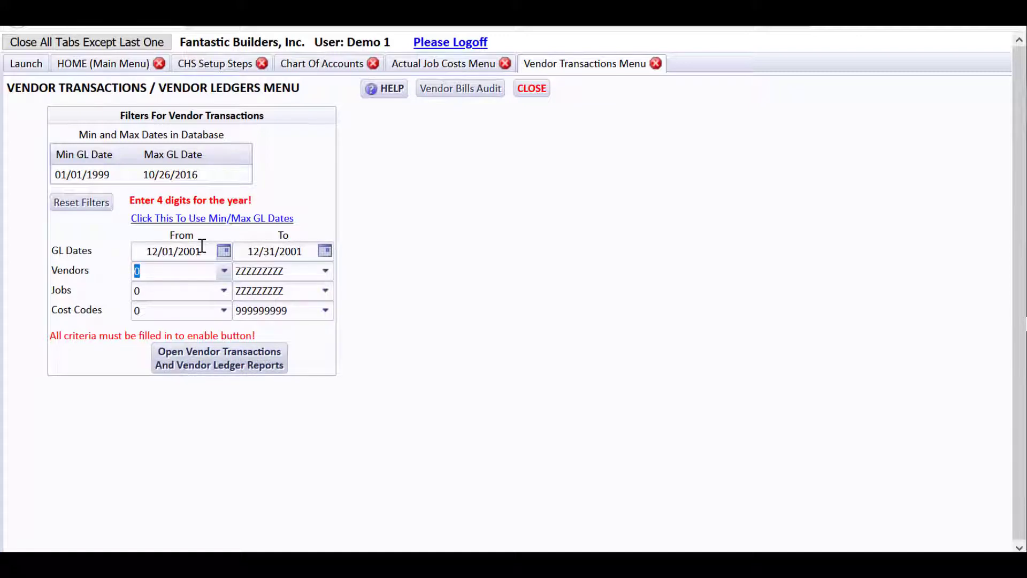
# Limit the vendor filter to the individual tile labor vendor and open the vendor transactions
pyautogui.write('bea')
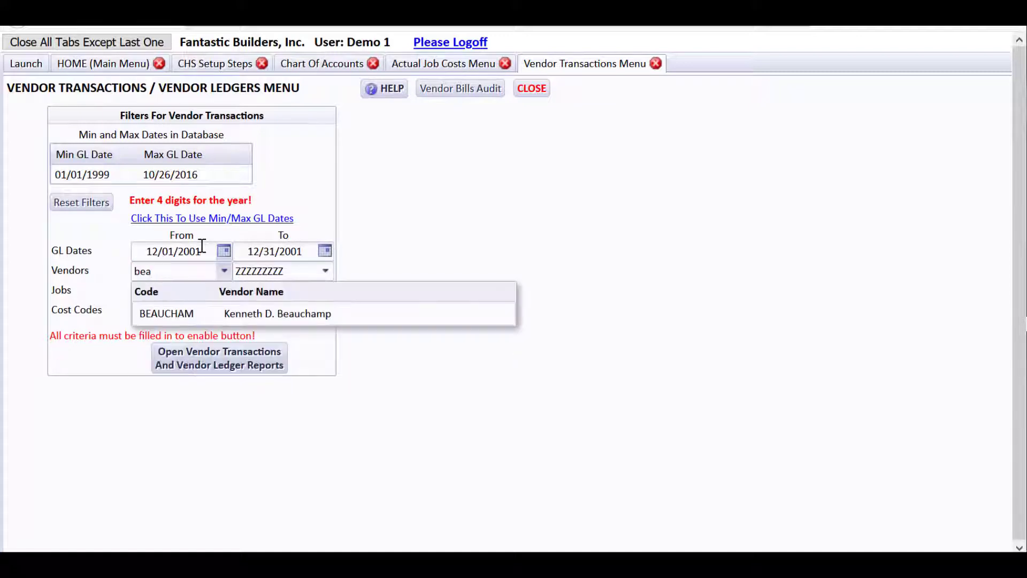
pyautogui.click(245, 313)
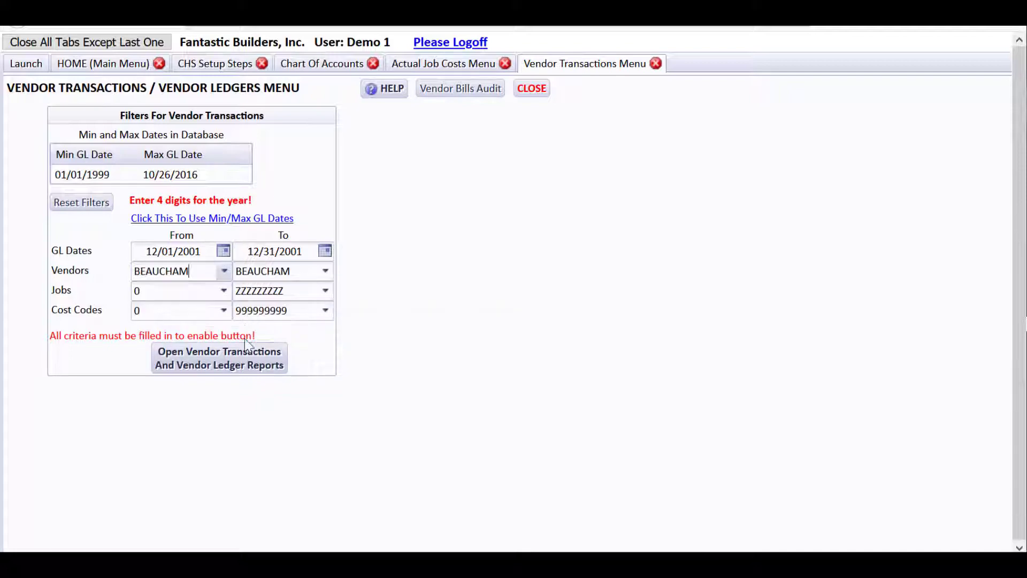
pyautogui.click(262, 369)
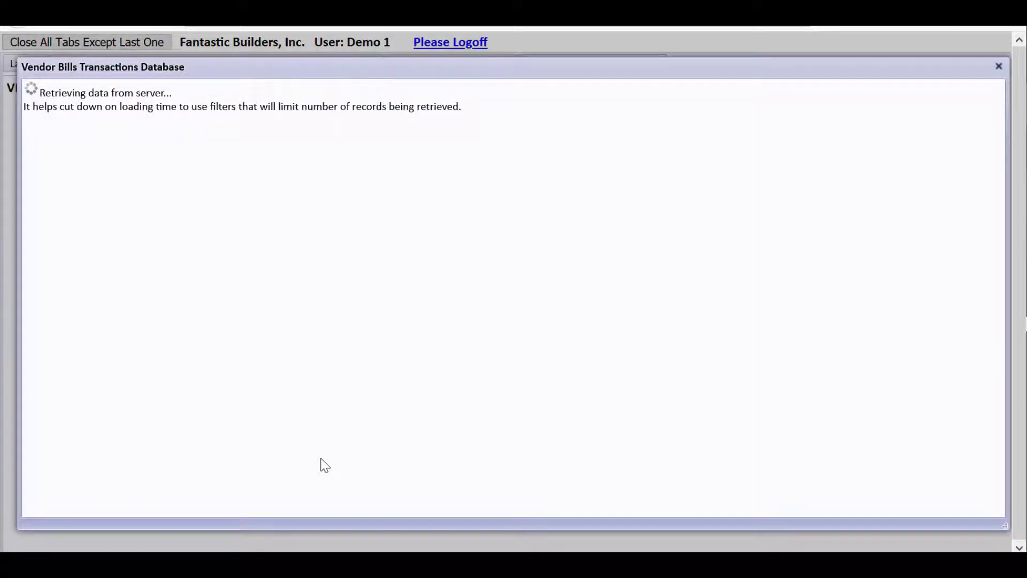
# Check the delete option for the tile labor prior period entry without deleting it, and open the vendor bills audit records
pyautogui.click(83, 247)
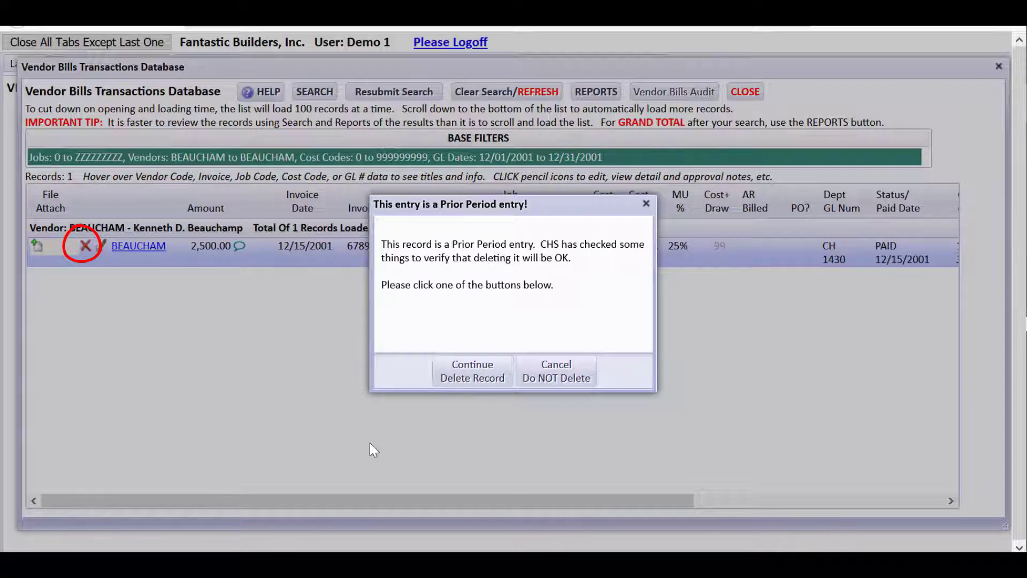
pyautogui.click(541, 367)
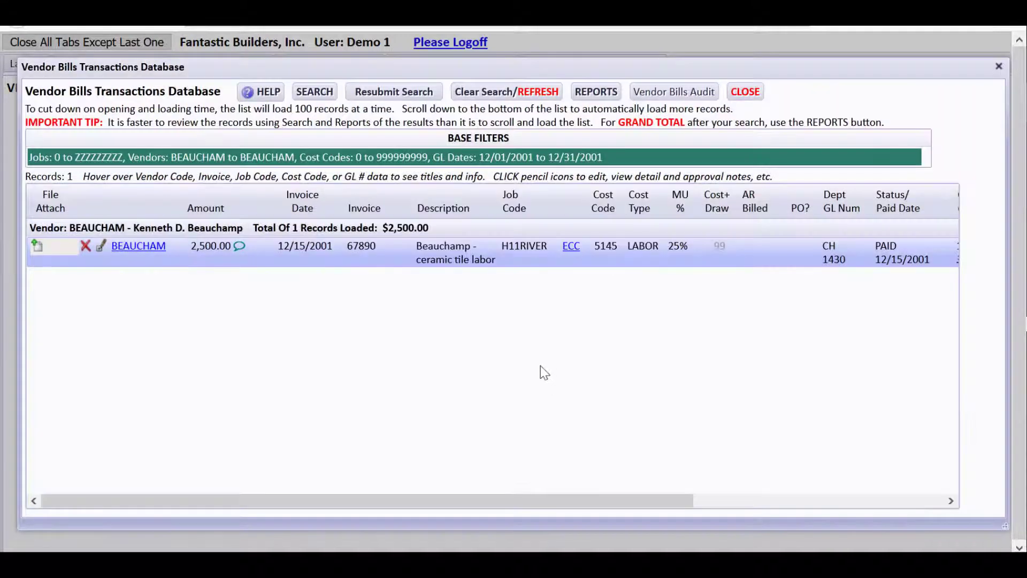
pyautogui.click(641, 96)
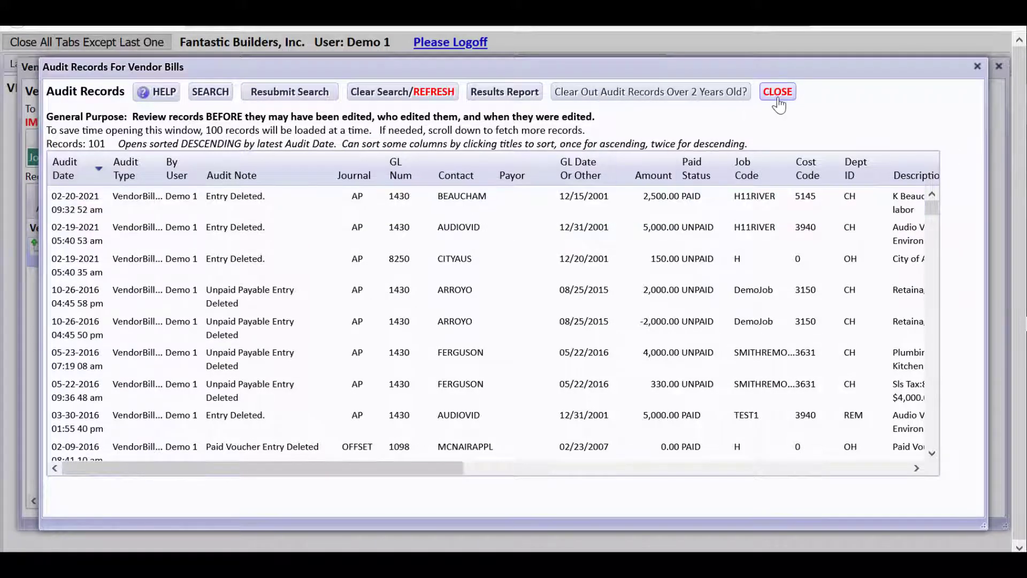
# Close the vendor bills audit records and the vendor bills transactions database
pyautogui.click(778, 96)
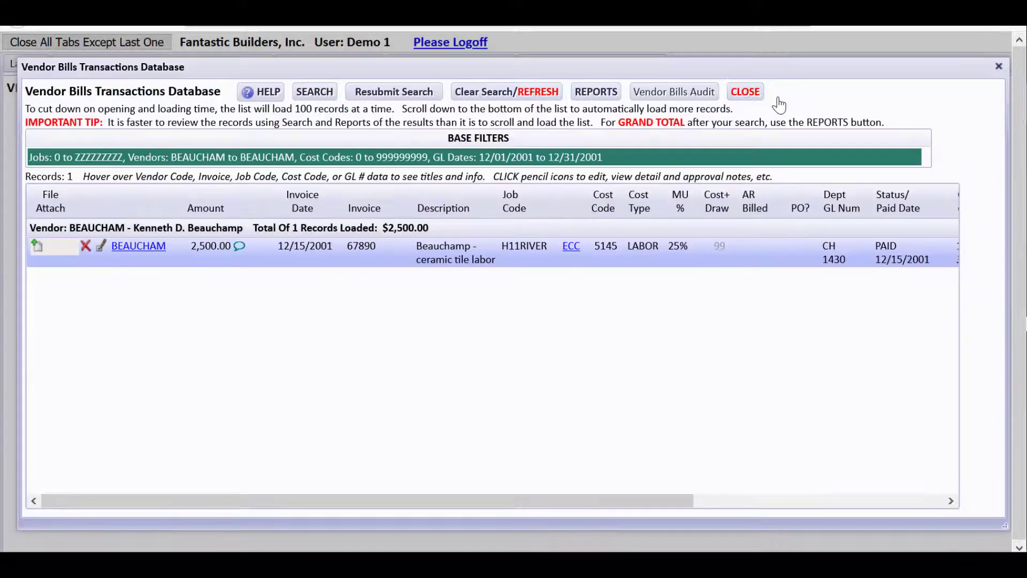
pyautogui.click(747, 93)
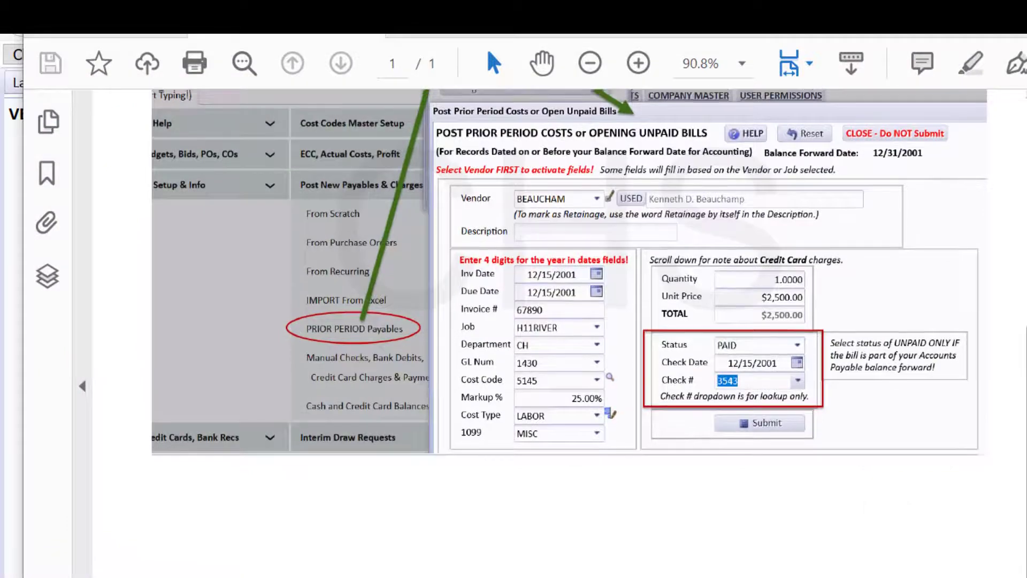
# Review the help document on posting prior period PAID job costs, and close it along with the tutorials list
pyautogui.scroll(6, 556, 299)
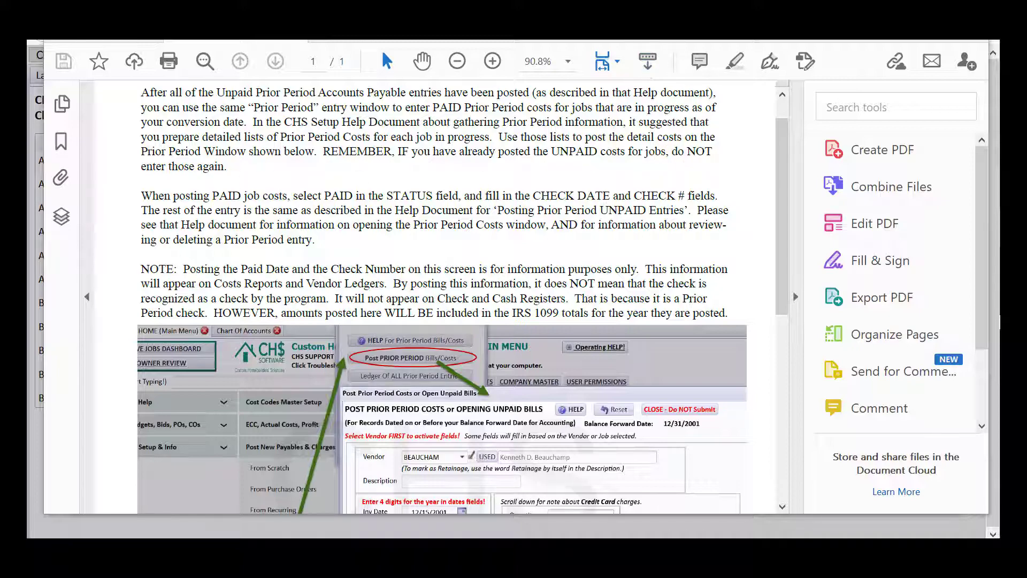
pyautogui.click(973, 16)
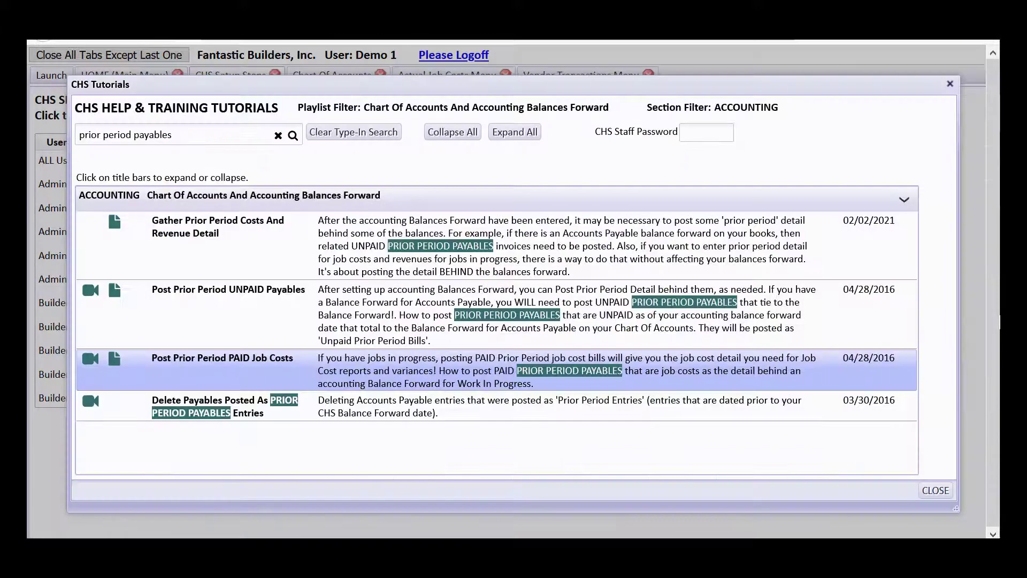
pyautogui.click(936, 491)
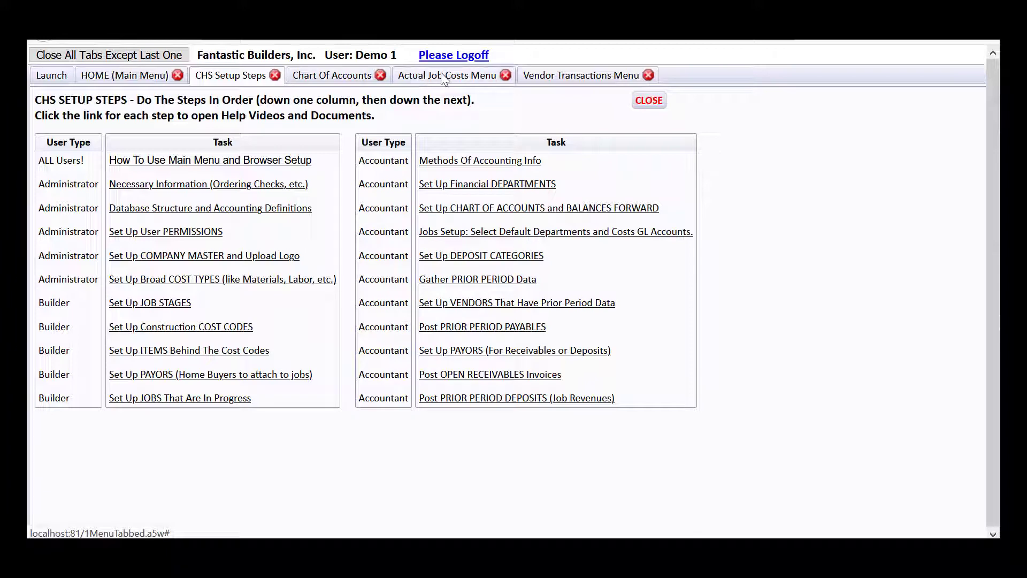
# Open the actual job costs database for job H11RIVER only and search for costs with invoice dates up to 12/31/2001
pyautogui.click(478, 79)
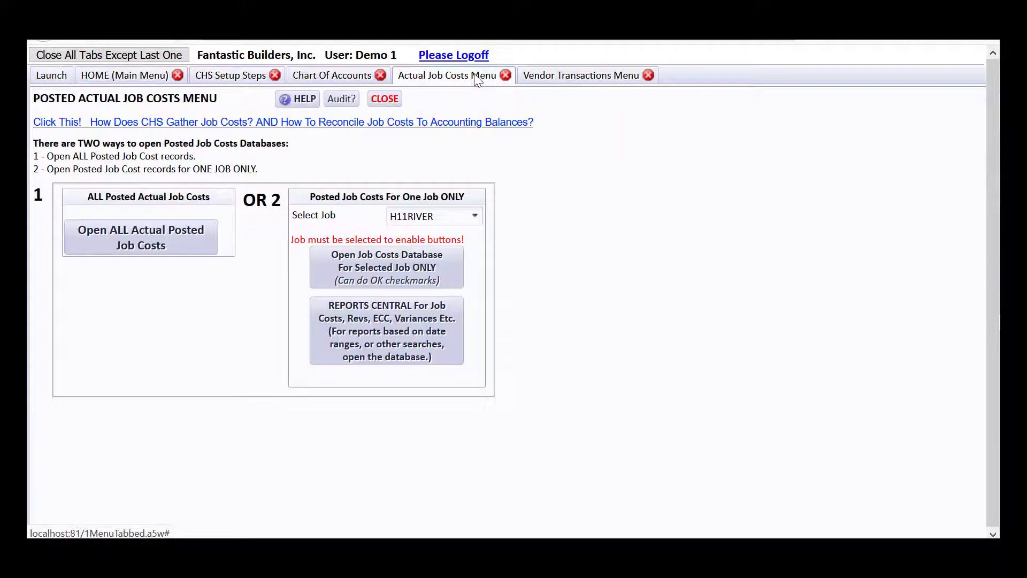
pyautogui.click(385, 271)
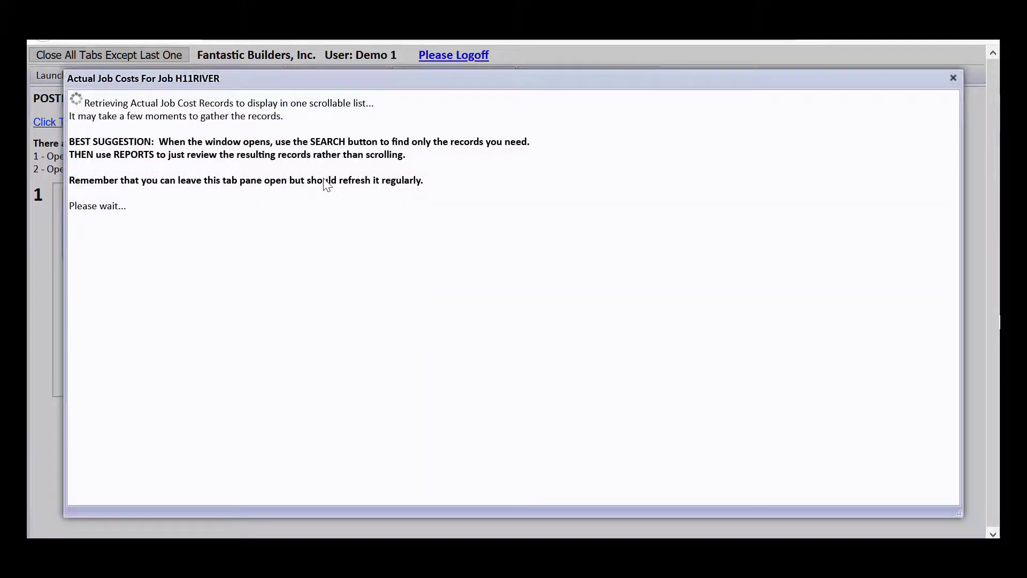
pyautogui.click(295, 102)
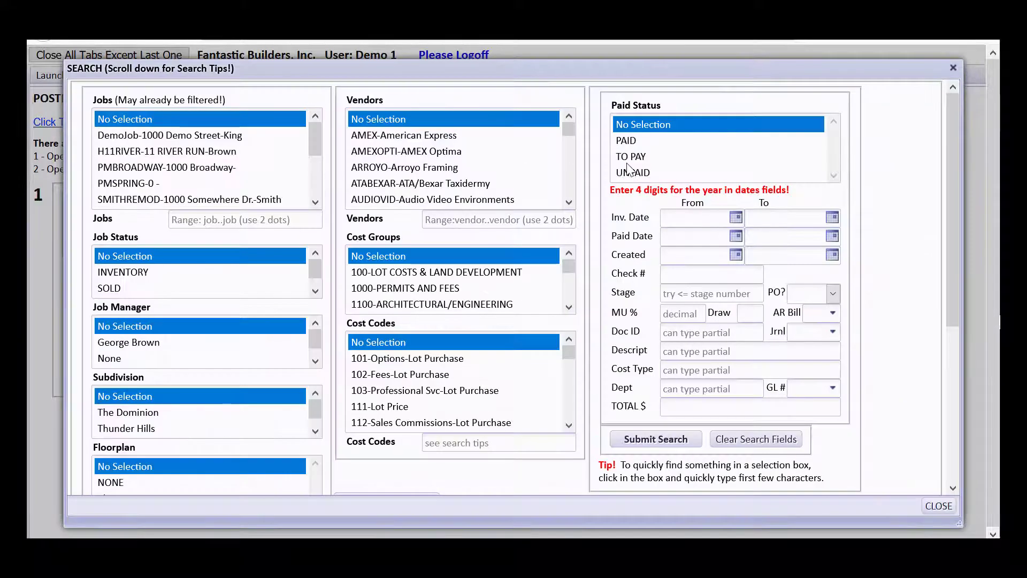
pyautogui.click(757, 218)
pyautogui.write('12/31/2001')
pyautogui.click(655, 438)
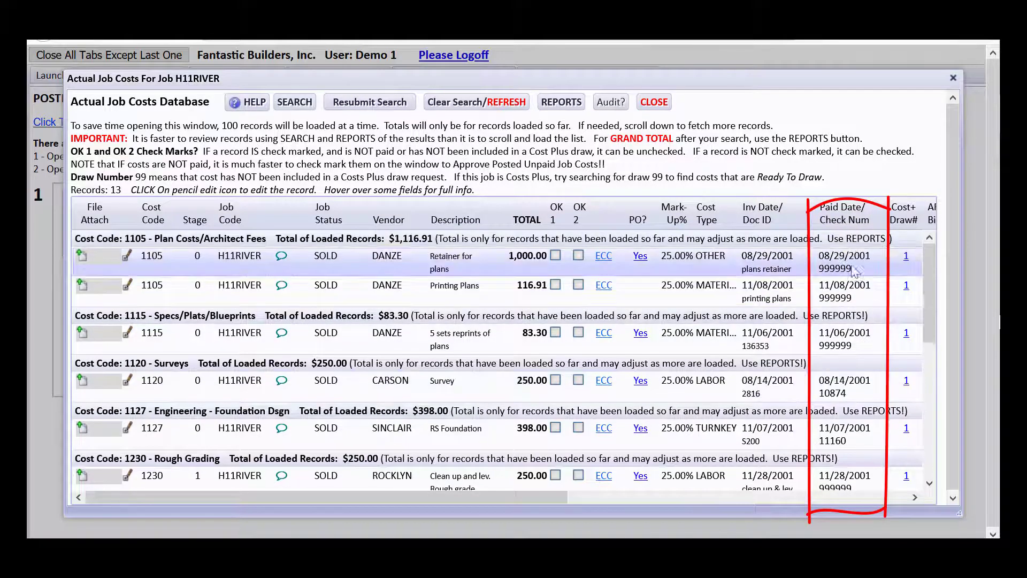
# Examine the paid dates and check numbers of the stereo prewire and tile floor labor costs, and close the job costs database
pyautogui.moveTo(928, 249); pyautogui.dragTo(924, 329)
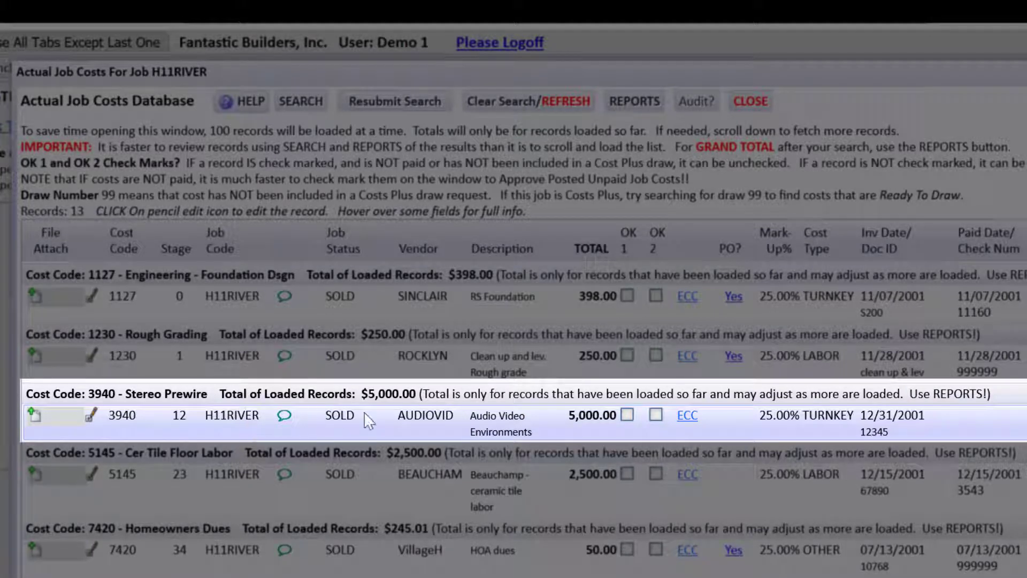
pyautogui.moveTo(406, 418)
pyautogui.moveTo(121, 423)
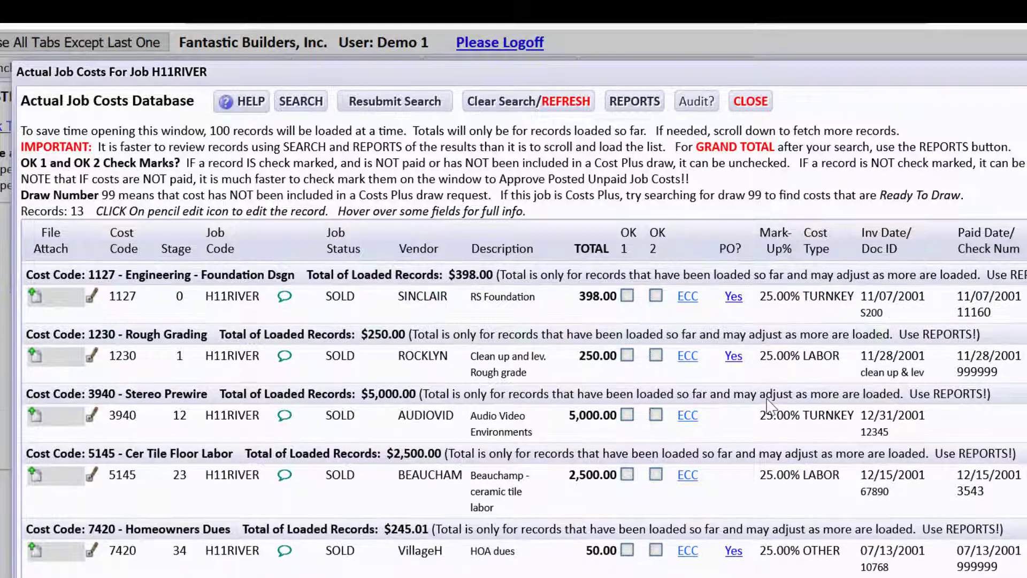
pyautogui.moveTo(435, 425)
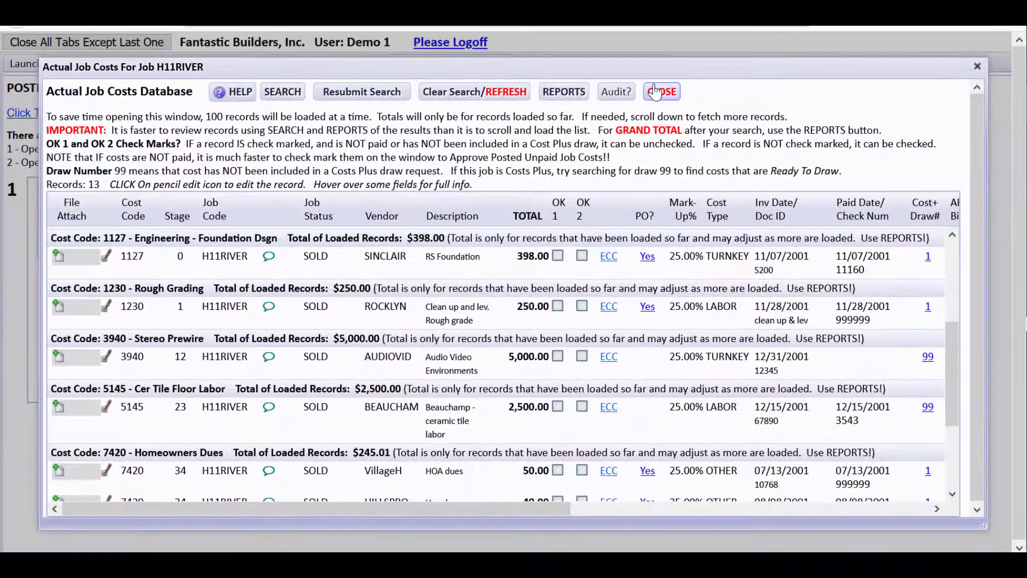
pyautogui.click(675, 93)
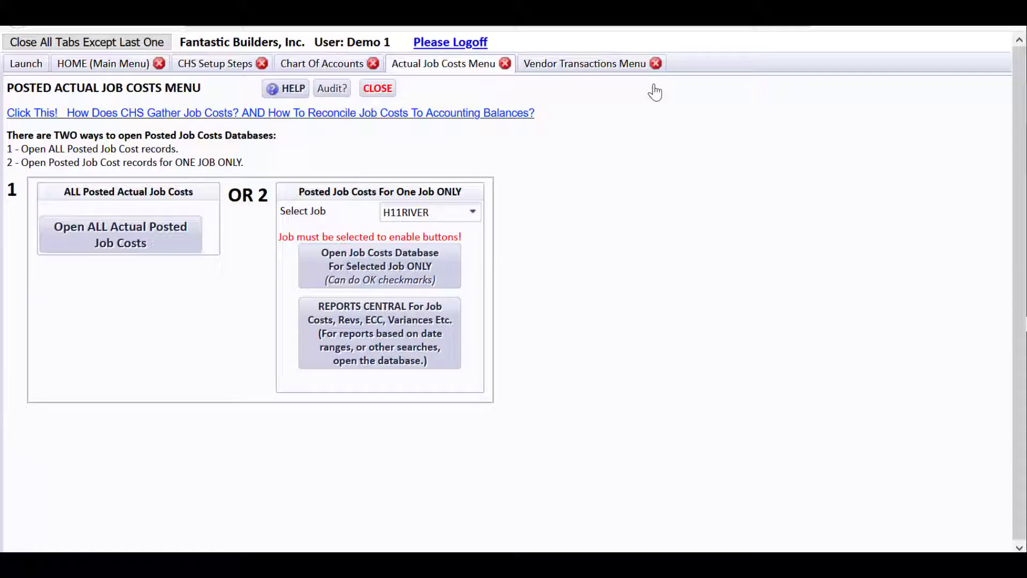